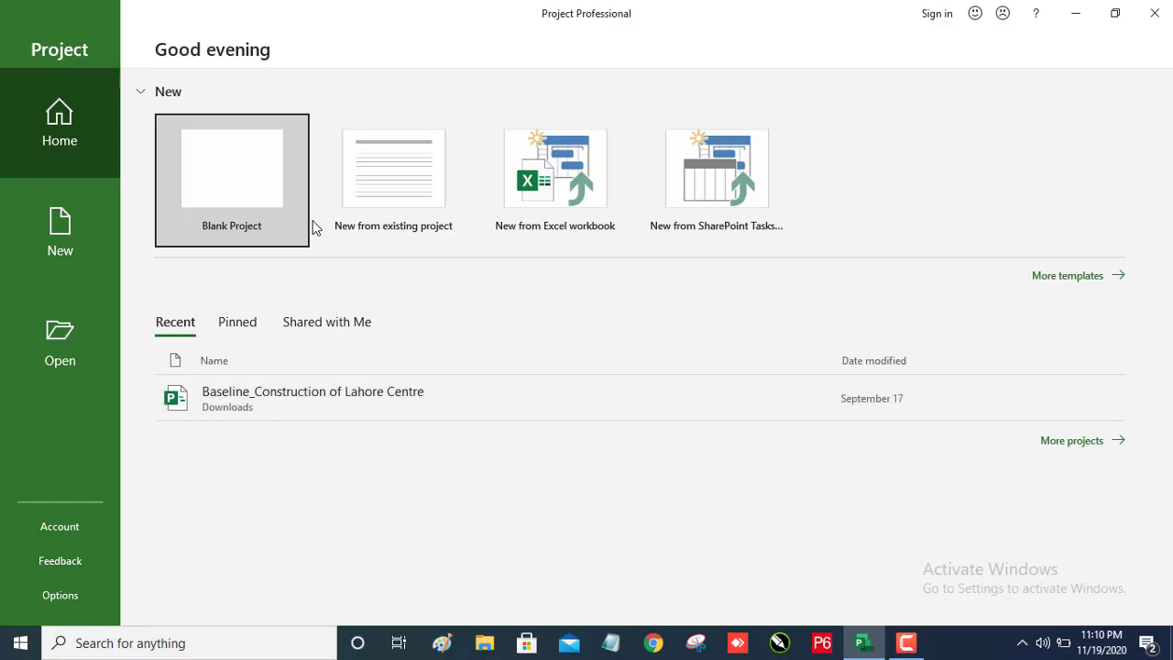
Create a new blank project
{"action": "left_click", "coordinate": [231, 198]}
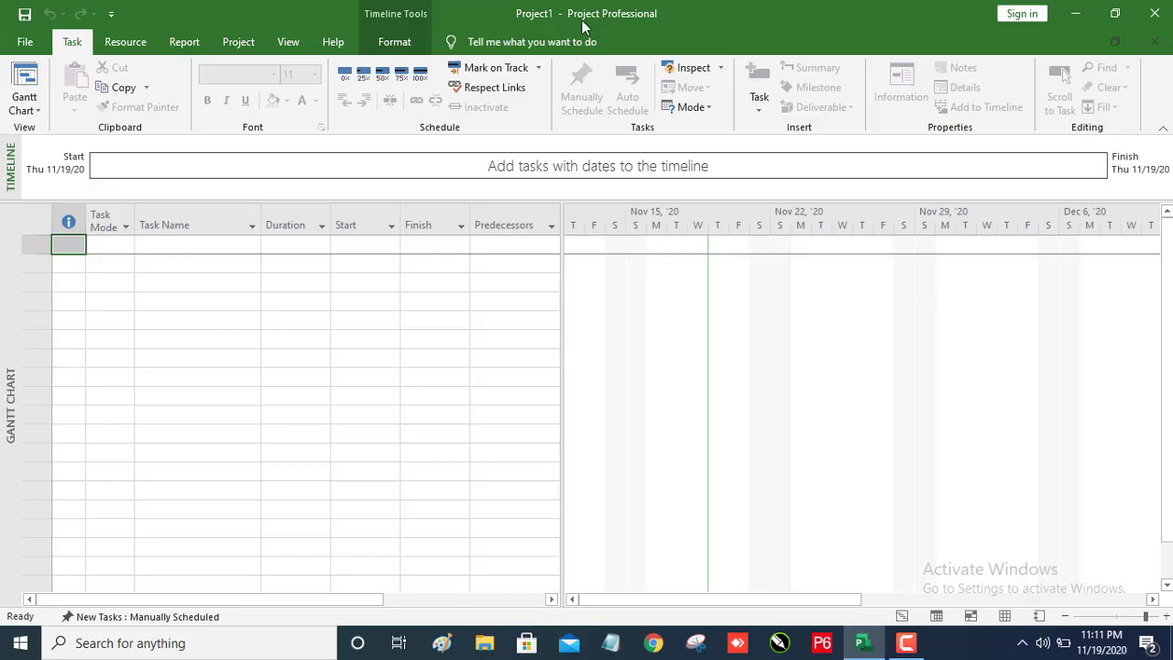
{"action": "left_click", "coordinate": [140, 48]}
{"action": "left_click", "coordinate": [174, 46]}
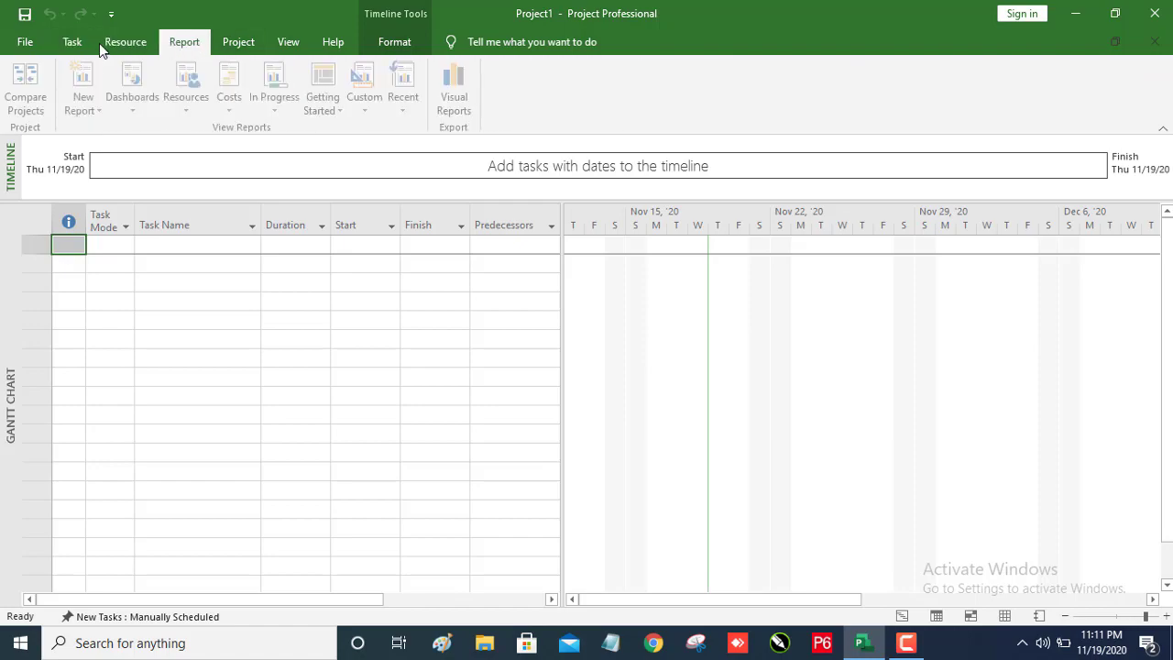
{"action": "left_click", "coordinate": [72, 42]}
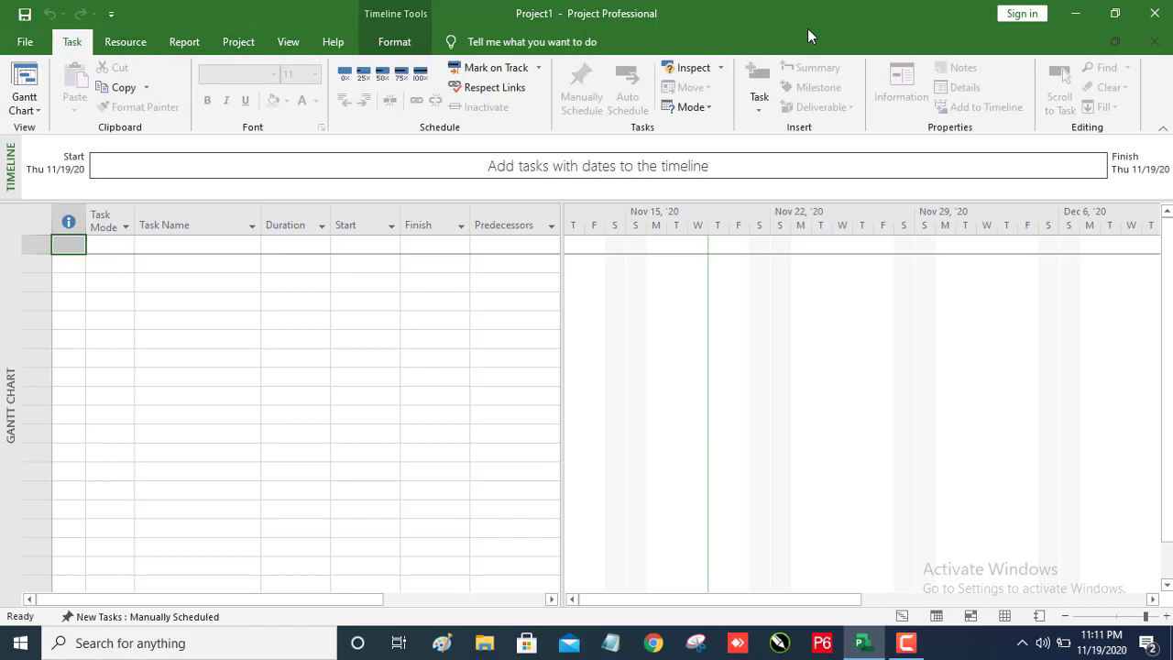
Minimize and reopen the project window, and shrink it to a smaller size before maximizing it again
{"action": "left_click", "coordinate": [1077, 21]}
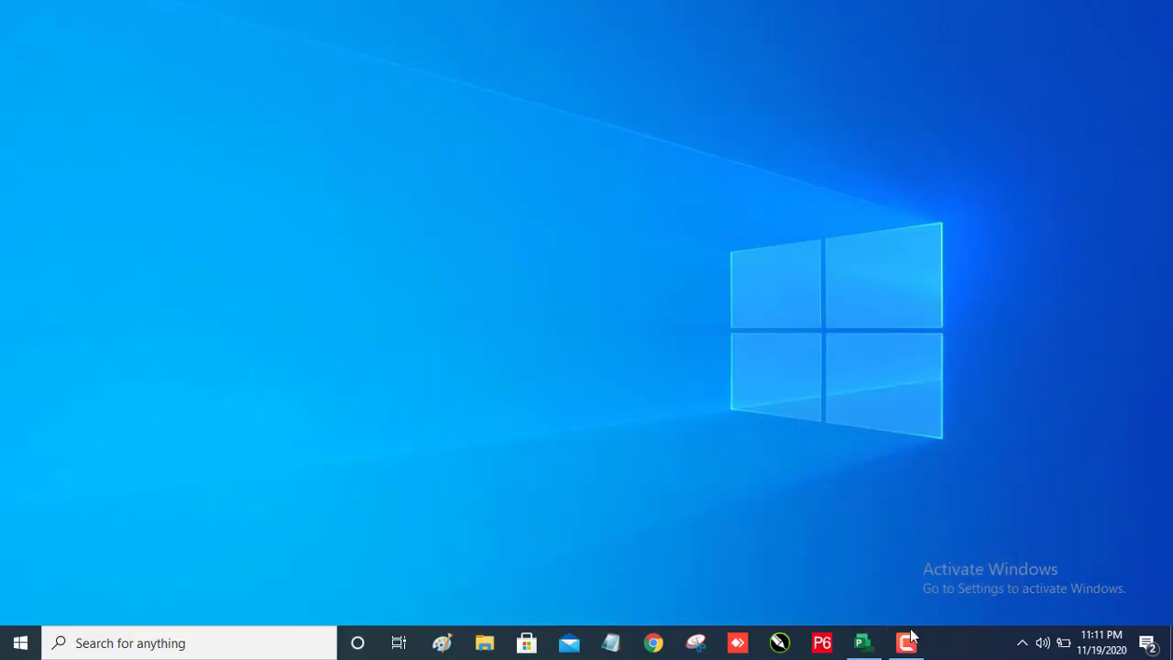
{"action": "left_click", "coordinate": [866, 650]}
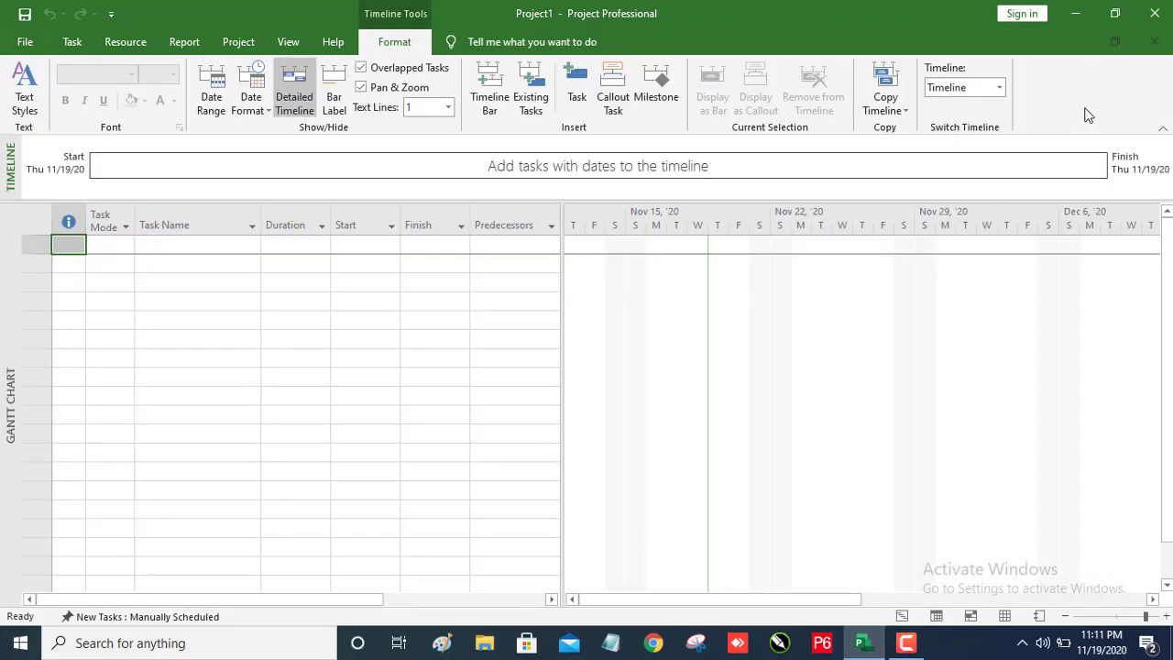
{"action": "left_click", "coordinate": [1111, 16]}
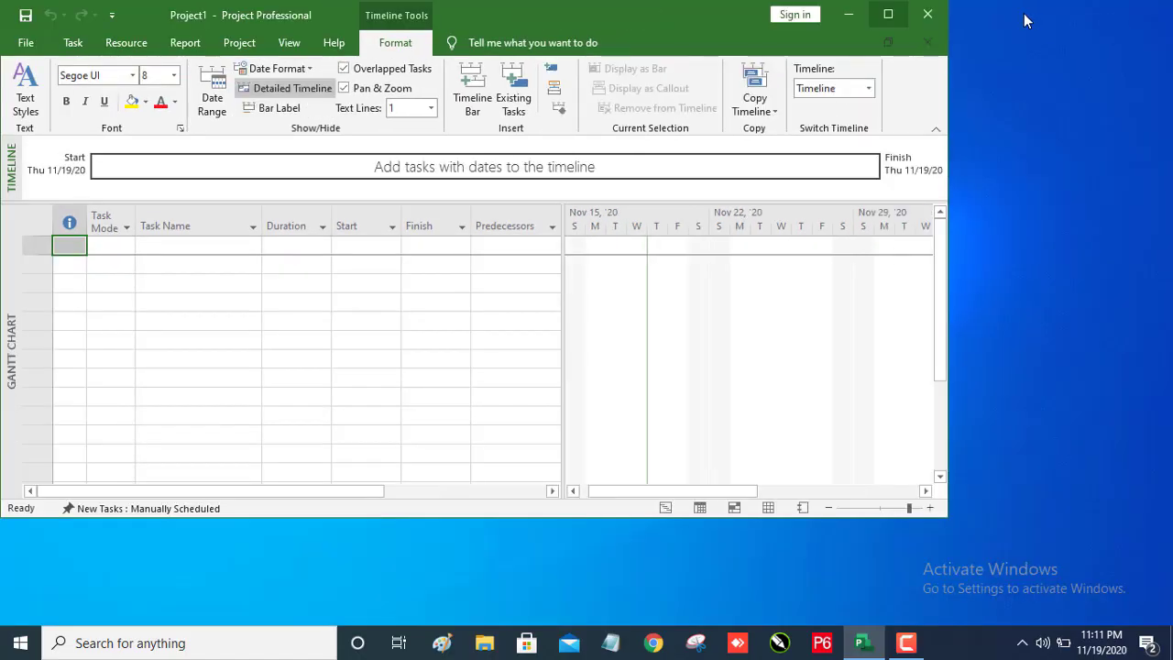
{"action": "left_click", "coordinate": [888, 15]}
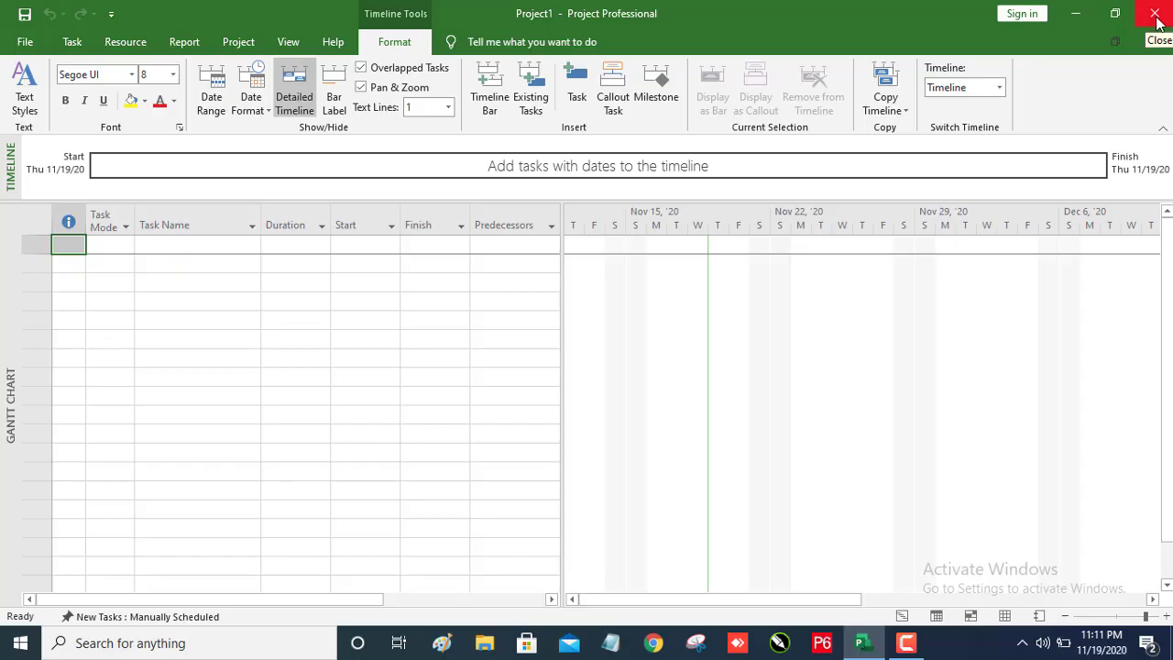
Collapse the ribbon and pin it open again
{"action": "left_click", "coordinate": [1163, 132]}
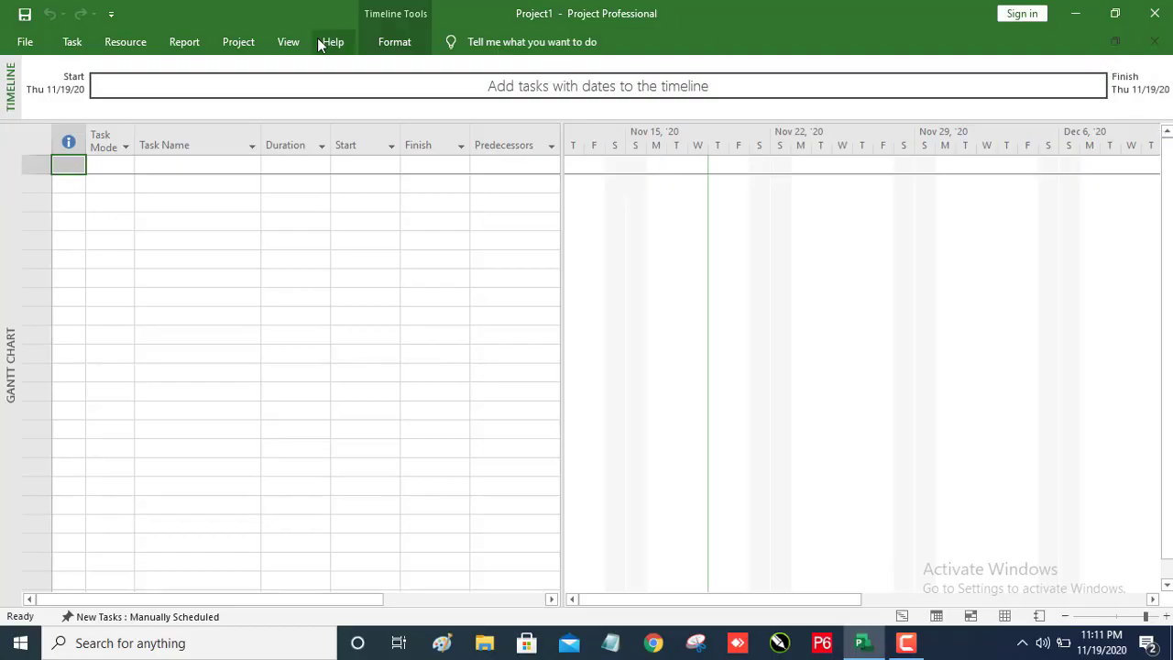
{"action": "left_click", "coordinate": [72, 44]}
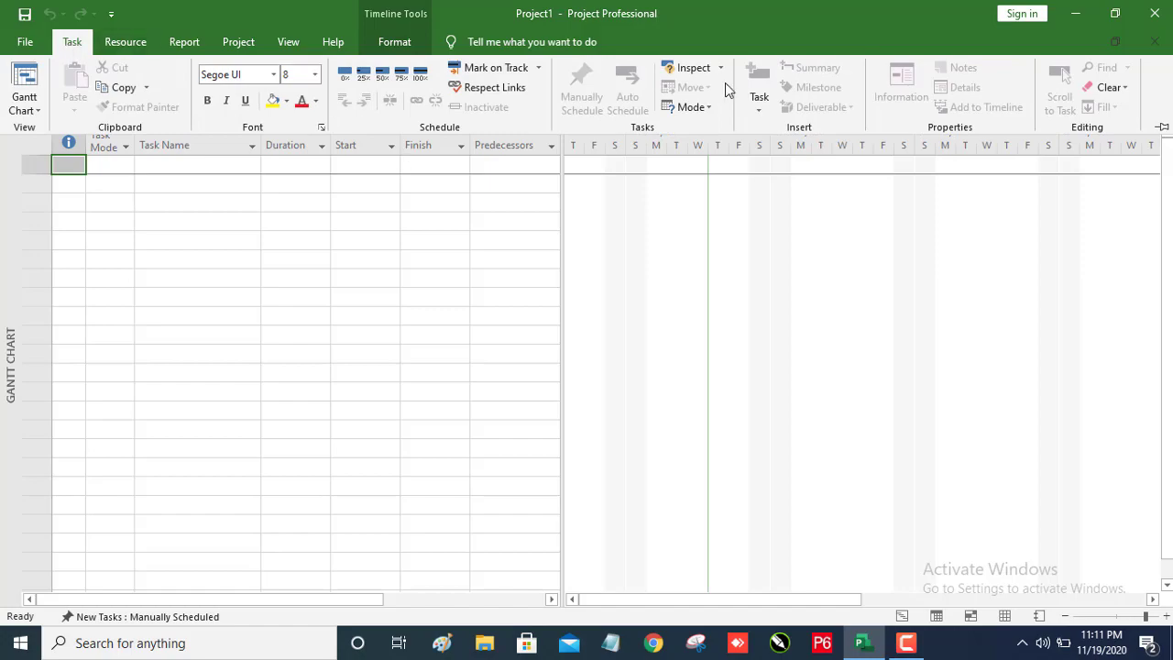
{"action": "left_click", "coordinate": [1160, 129]}
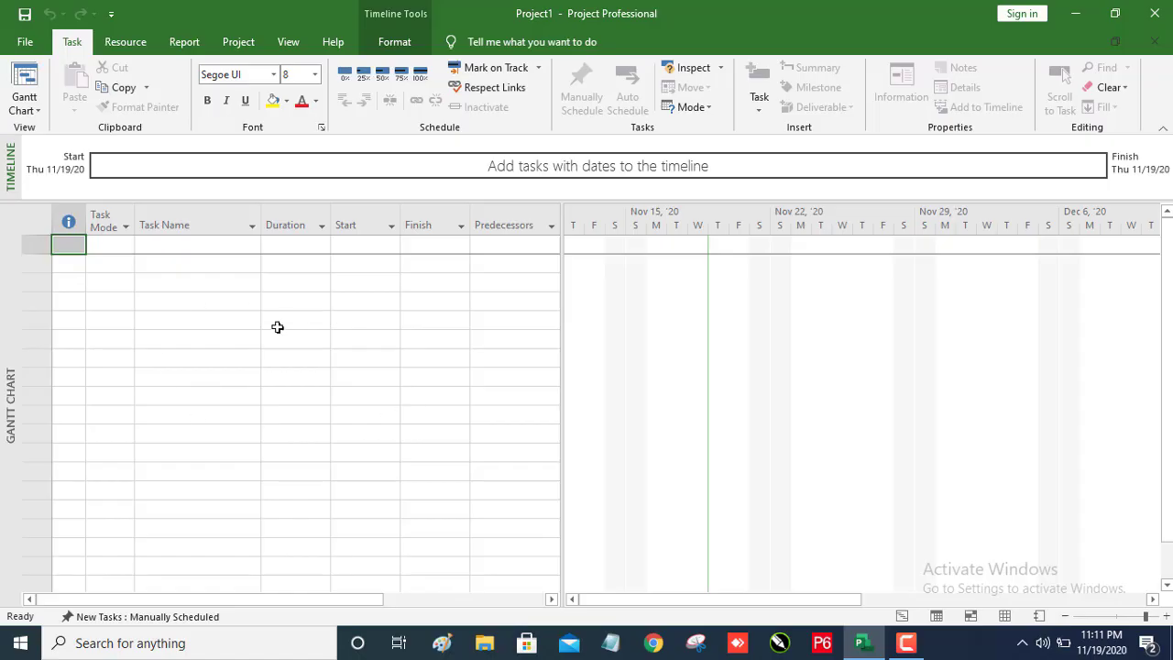
Set the project's start date to Sunday 11/22/2020 in the project information
{"action": "left_click", "coordinate": [202, 320]}
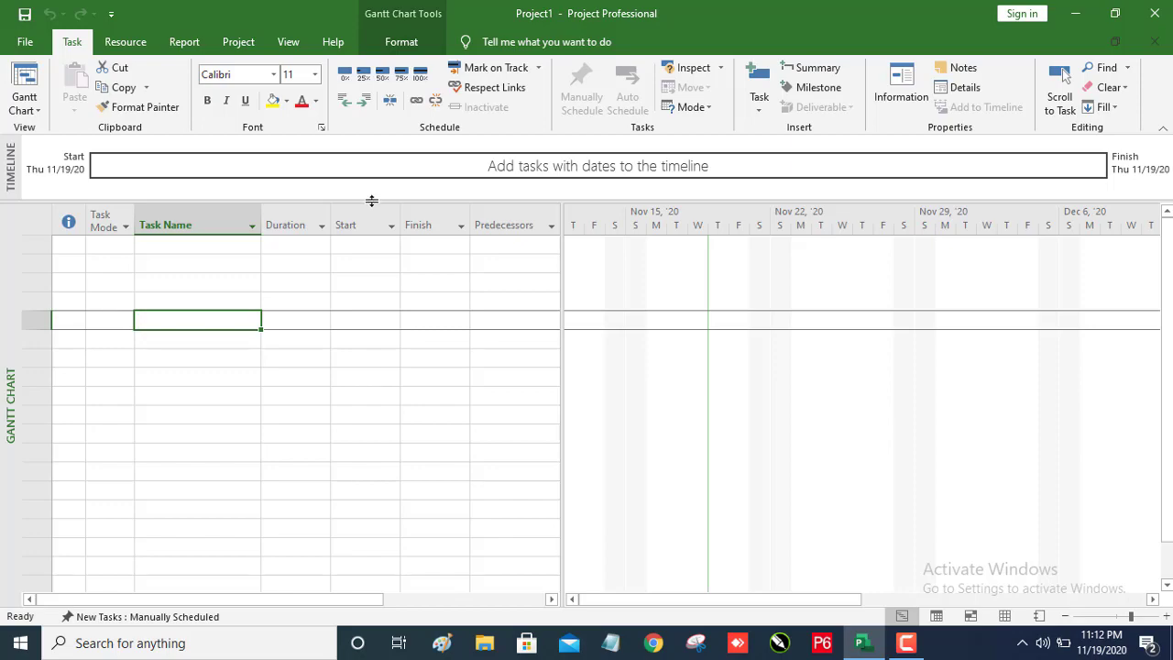
{"action": "left_click", "coordinate": [238, 43]}
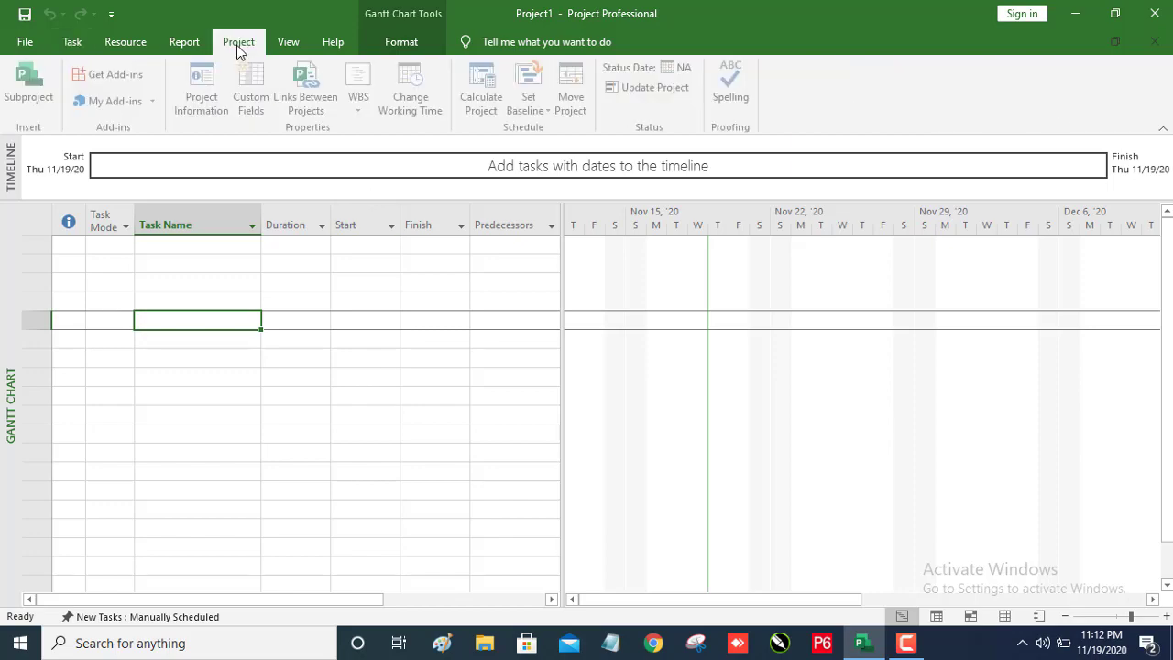
{"action": "left_click", "coordinate": [216, 81]}
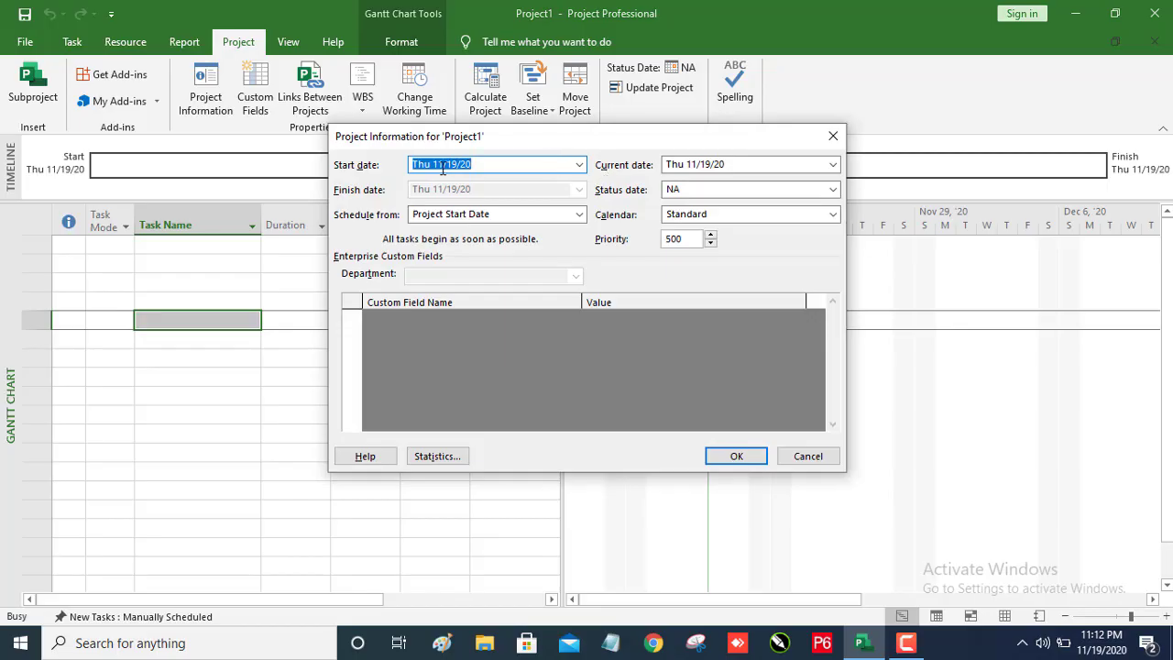
{"action": "left_click", "coordinate": [580, 166]}
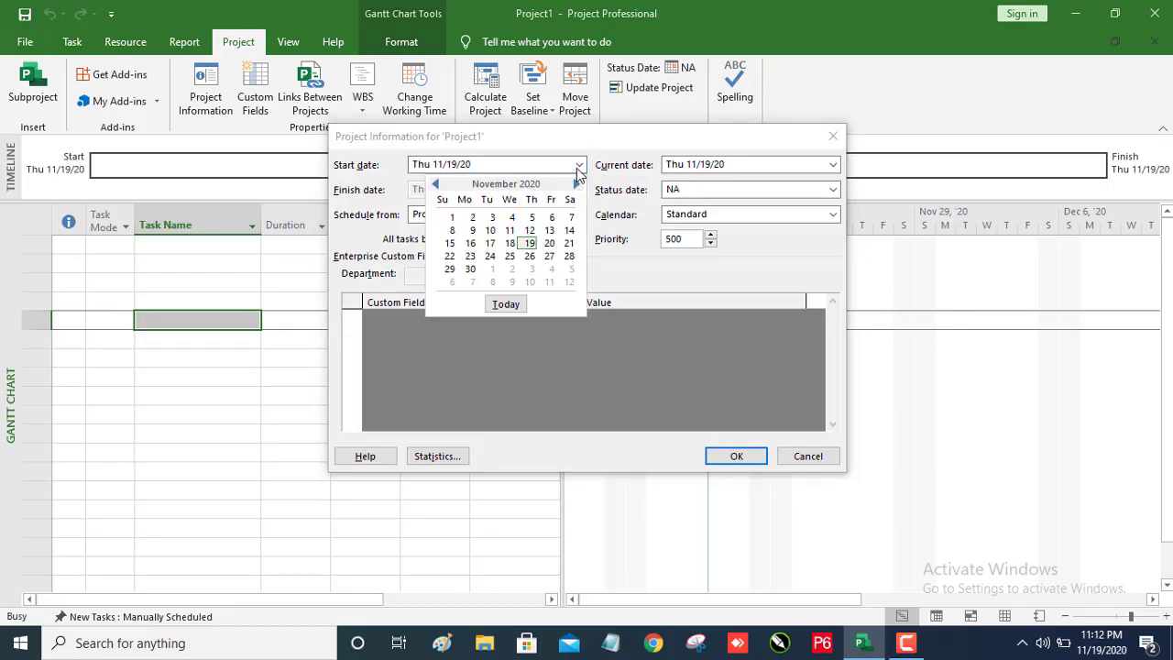
{"action": "left_click", "coordinate": [451, 257]}
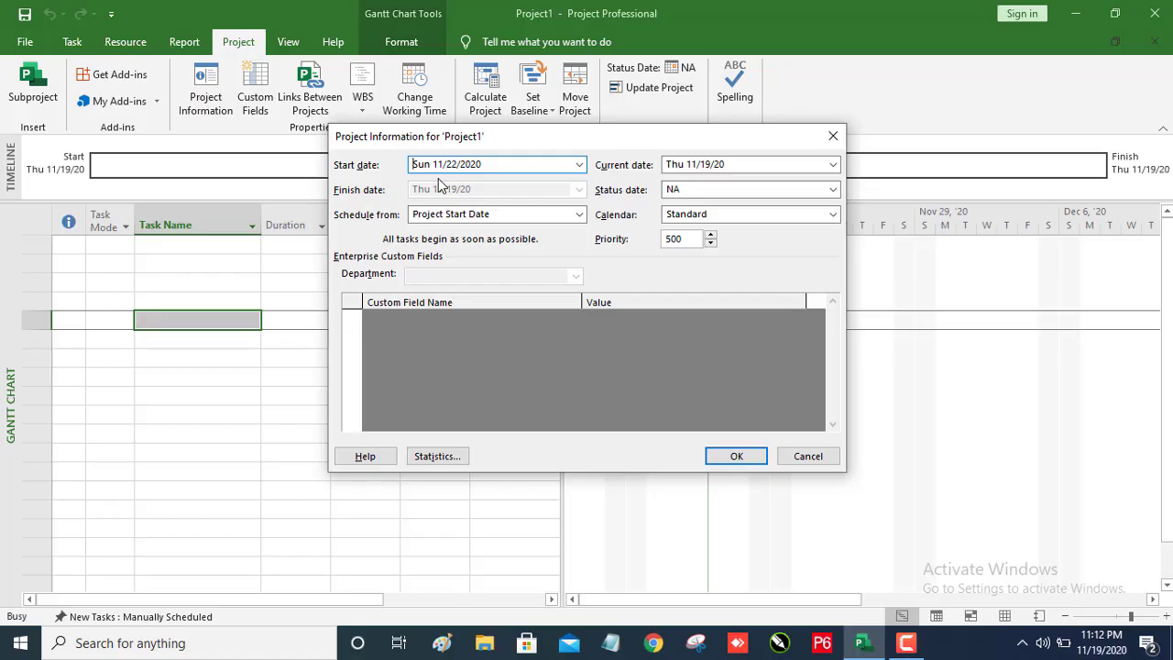
{"action": "left_click", "coordinate": [739, 456]}
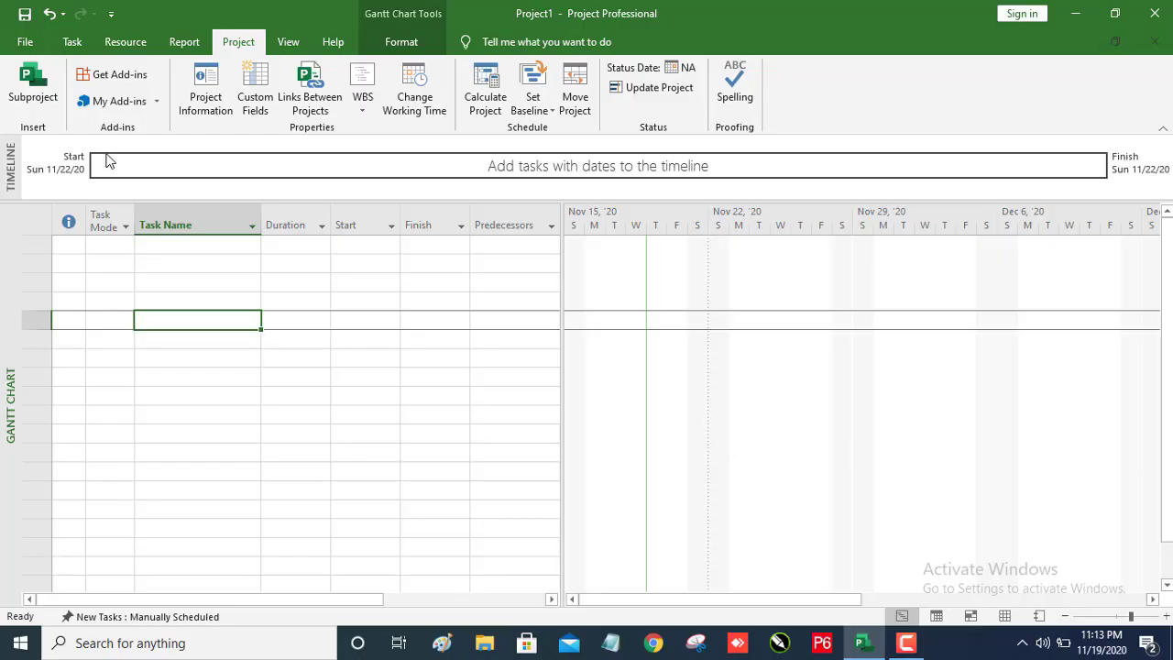
Set the week to start on Monday in the project's schedule options
{"action": "left_click", "coordinate": [26, 43]}
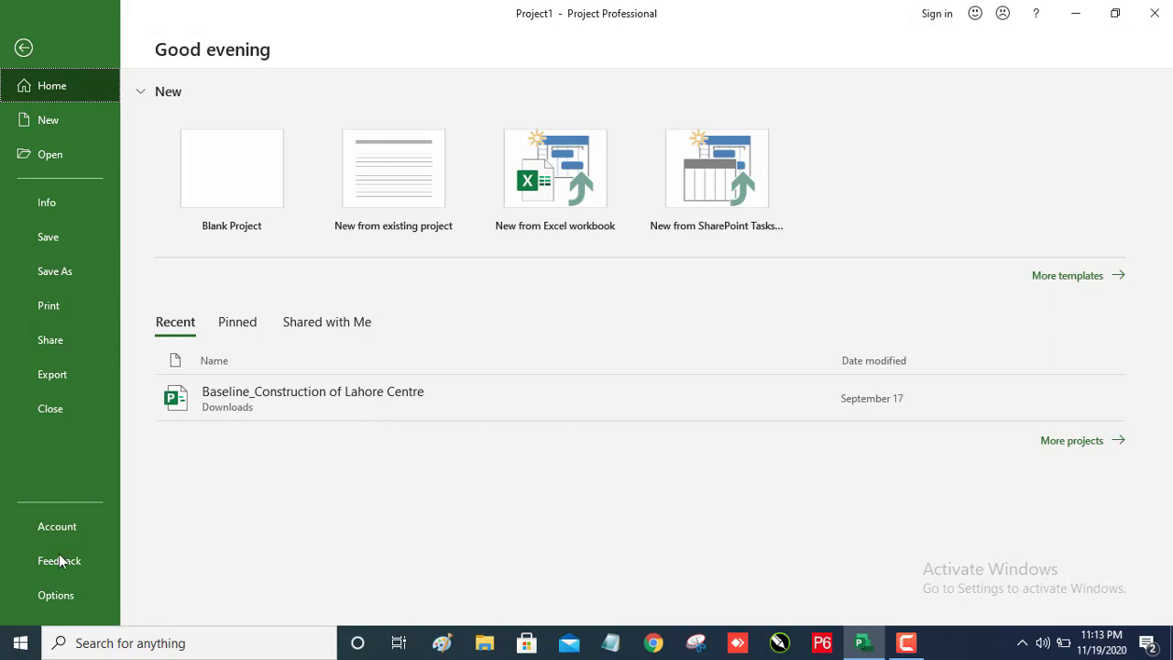
{"action": "left_click", "coordinate": [53, 596]}
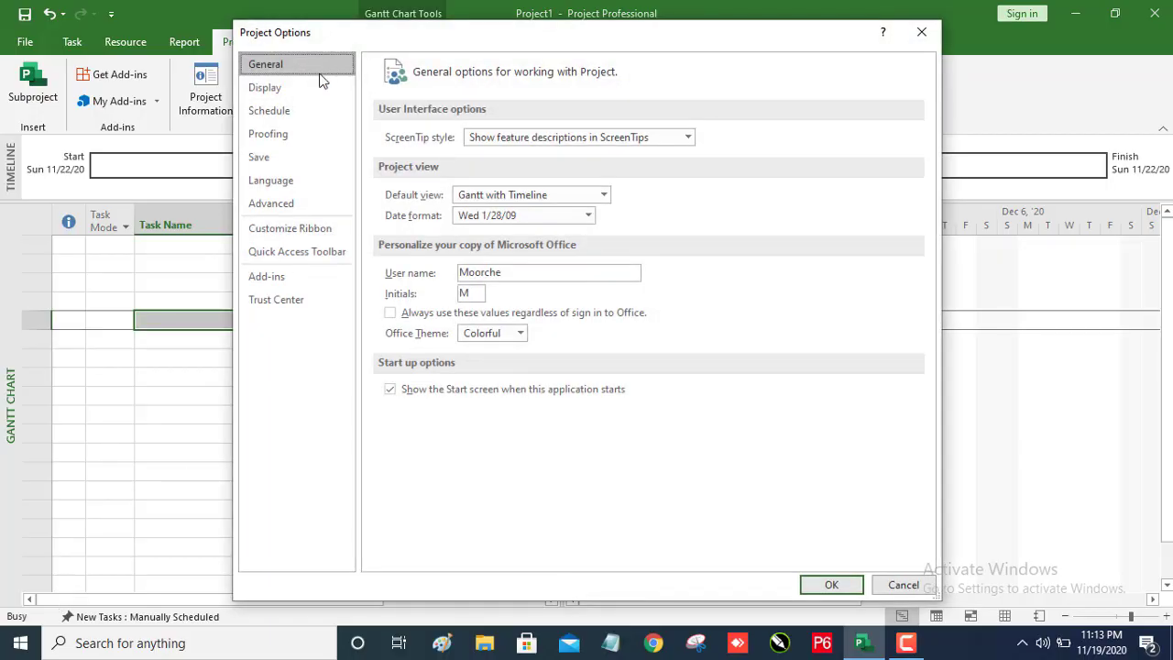
{"action": "left_click", "coordinate": [287, 113]}
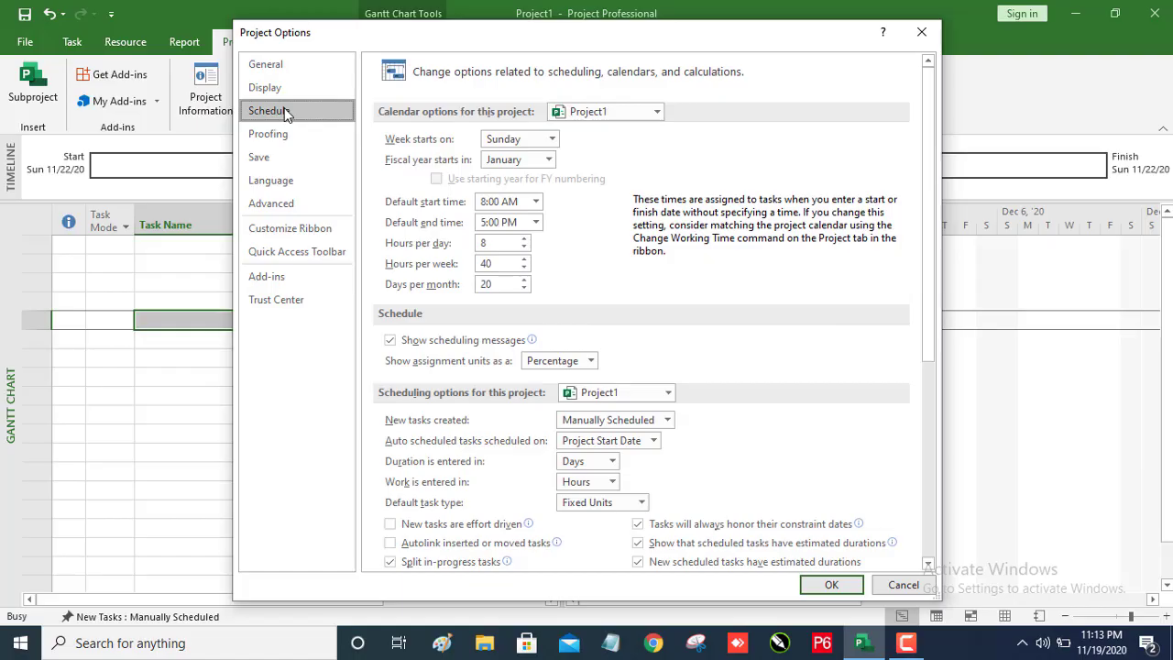
{"action": "left_click", "coordinate": [553, 140]}
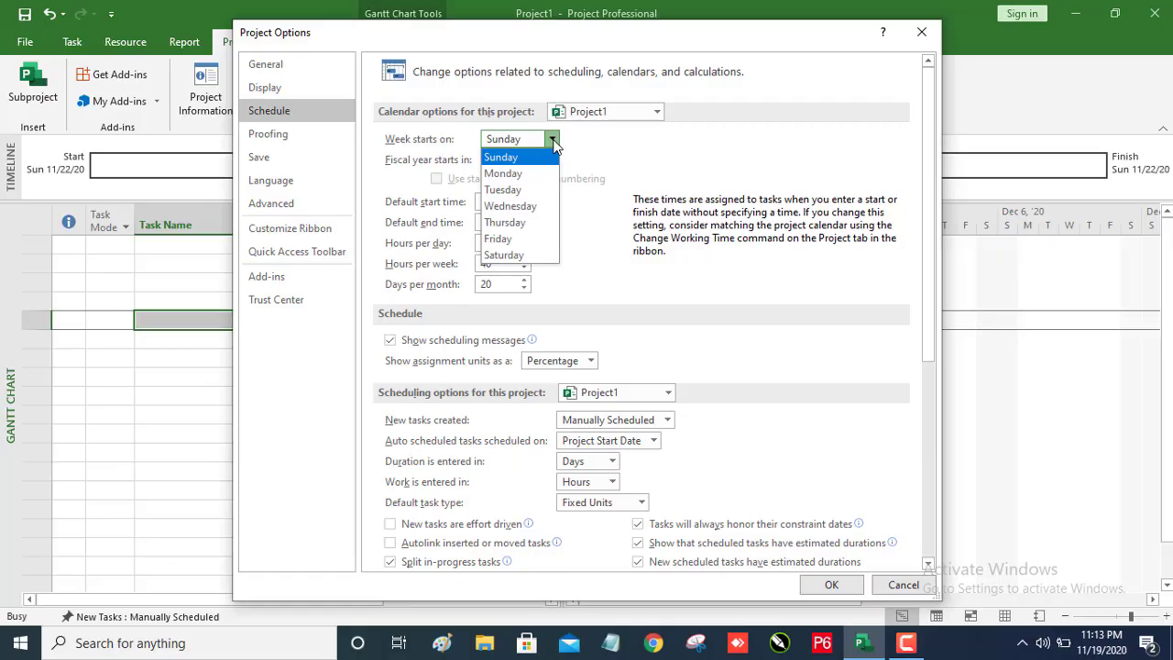
{"action": "left_click", "coordinate": [527, 175]}
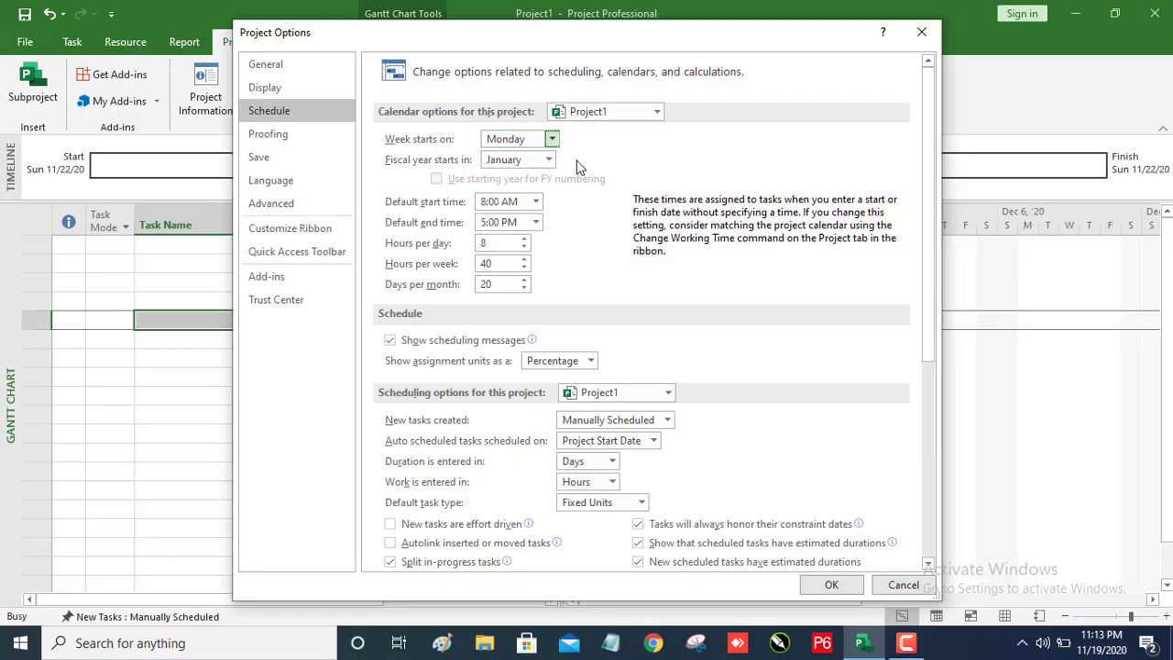
{"action": "left_click", "coordinate": [831, 586]}
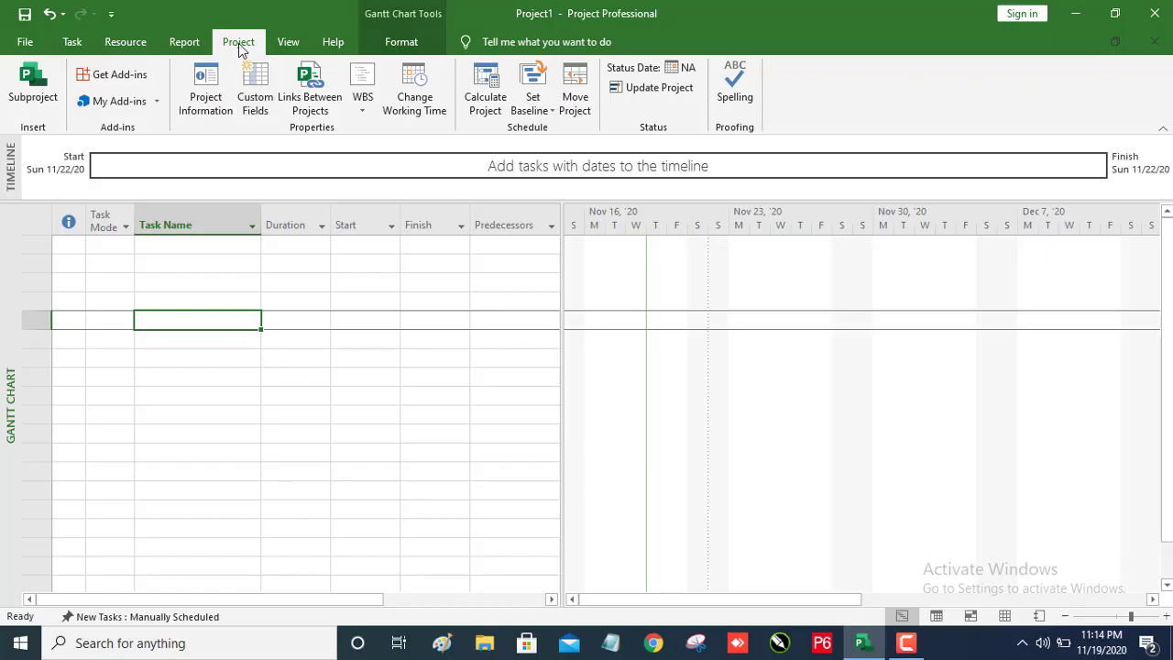
In the Standard calendar's default work week, set Monday through Saturday to use specific working times
{"action": "left_click", "coordinate": [412, 114]}
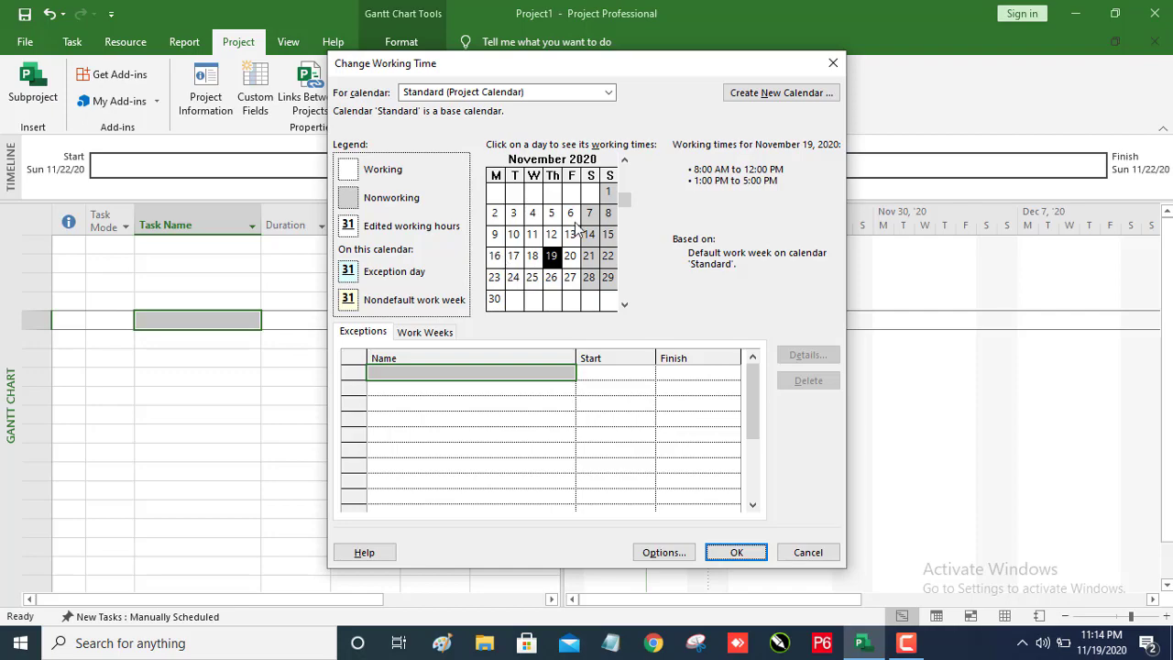
{"action": "left_click", "coordinate": [425, 332]}
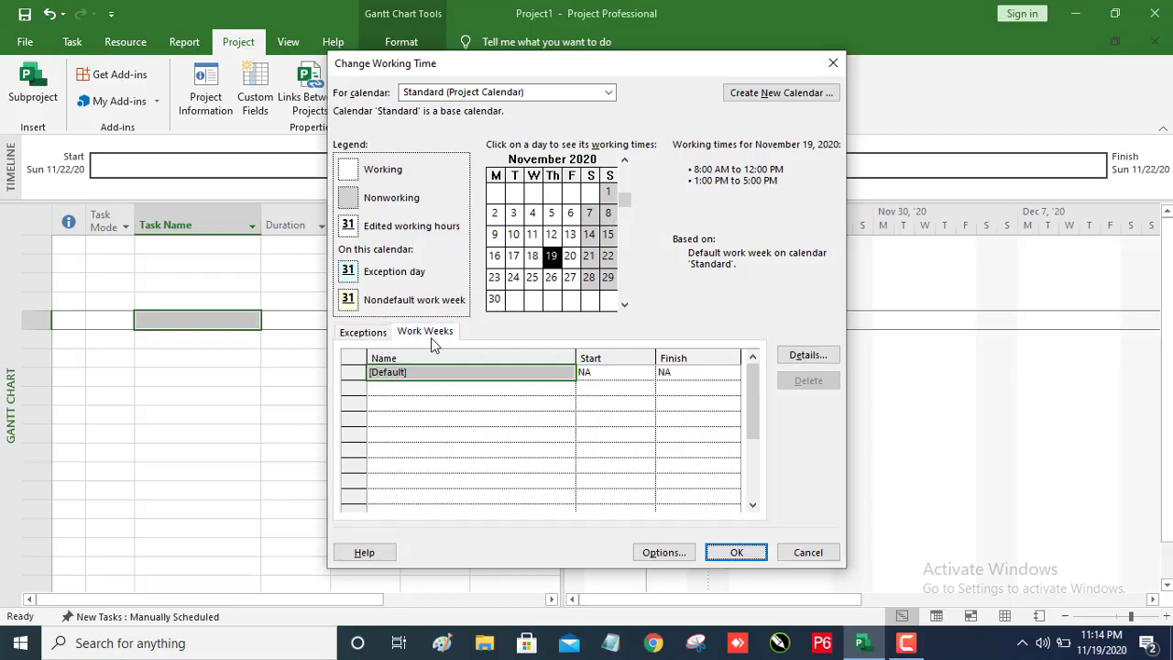
{"action": "left_click", "coordinate": [817, 356]}
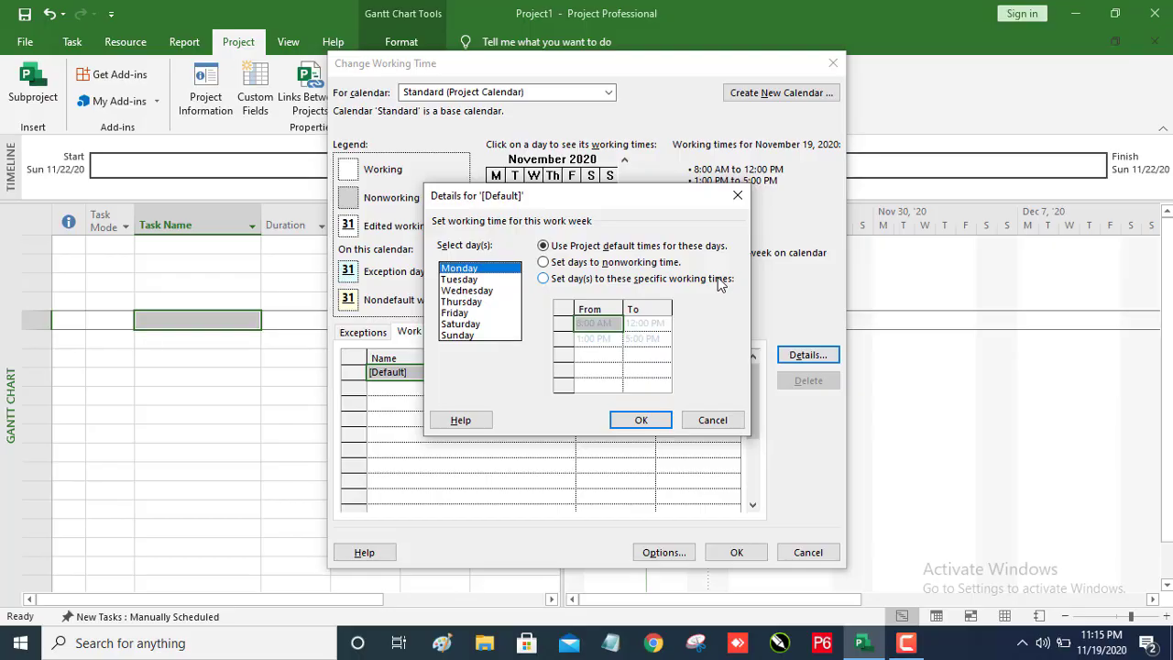
{"action": "left_click", "coordinate": [545, 279]}
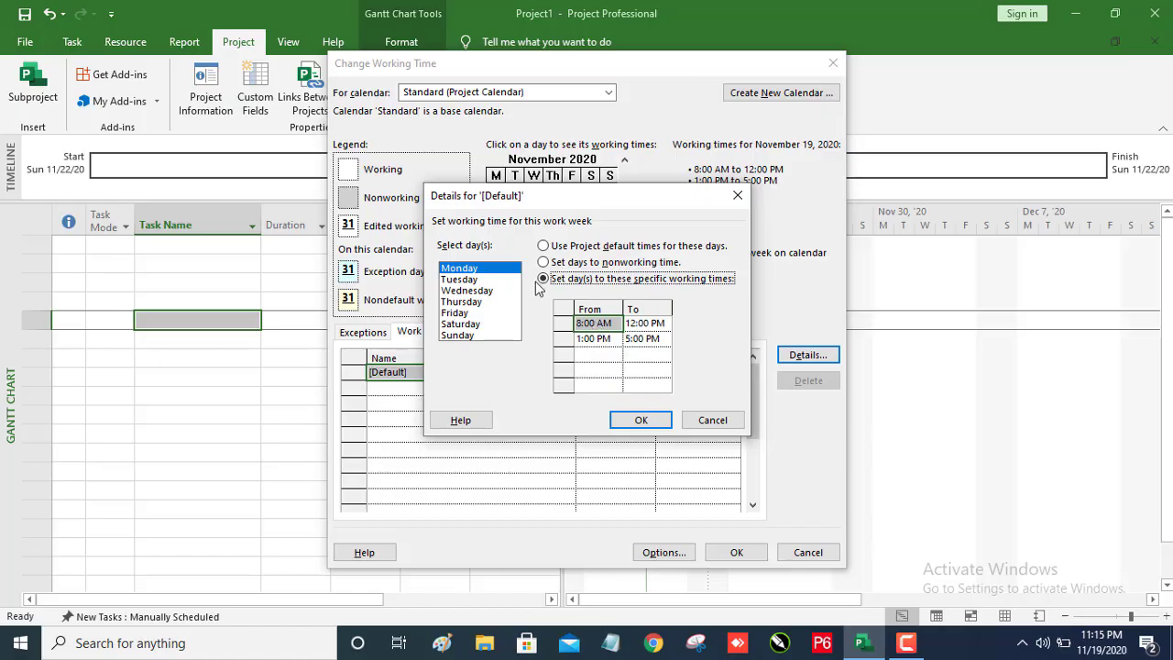
{"action": "left_click", "coordinate": [471, 270]}
{"action": "left_click", "coordinate": [463, 325], "text": "shift"}
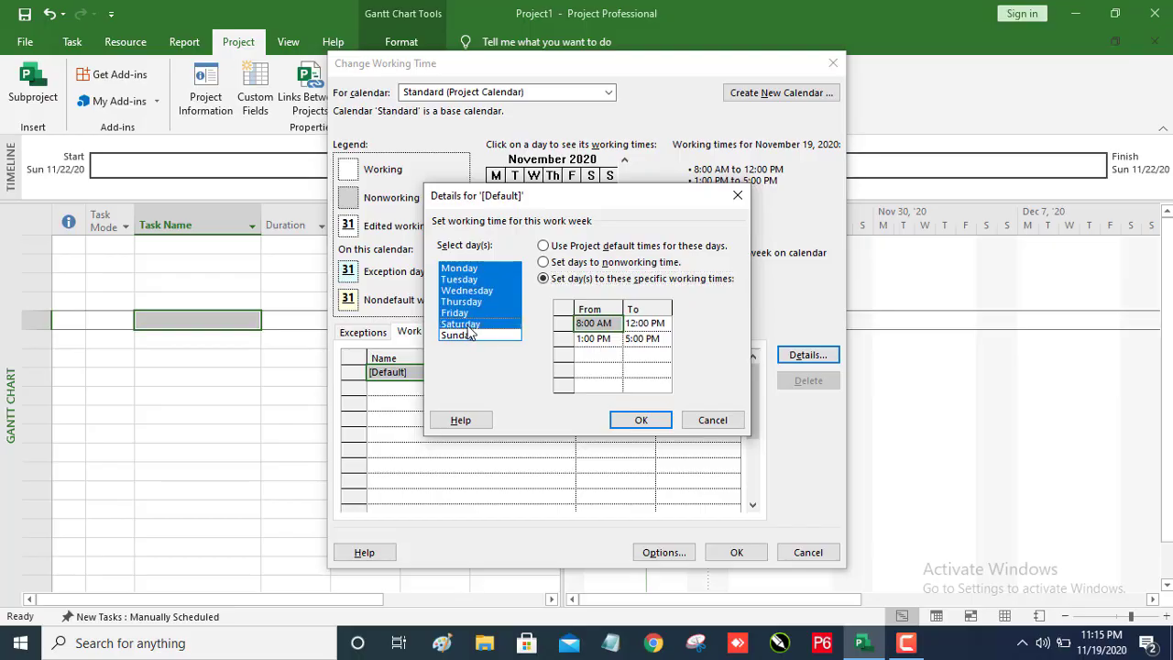
{"action": "left_click", "coordinate": [545, 281]}
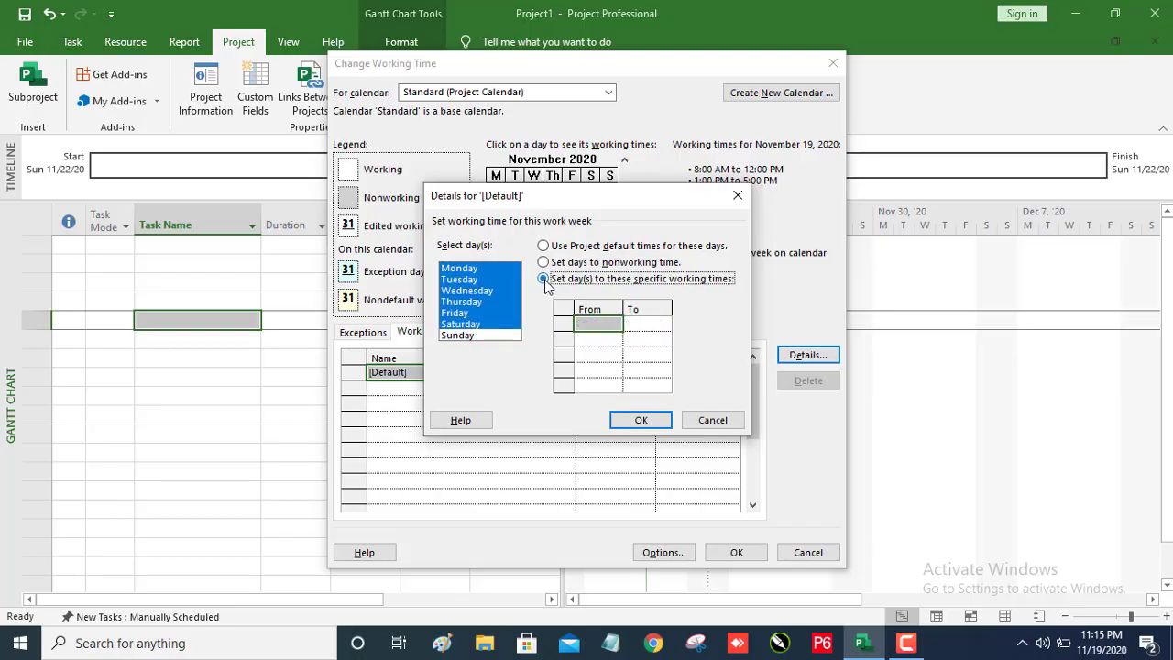
Enter working times of 9:00 AM to 1:00 PM and 2:00 PM to 6:00 PM for Monday through Saturday, and check them on November 12
{"action": "left_click", "coordinate": [612, 326]}
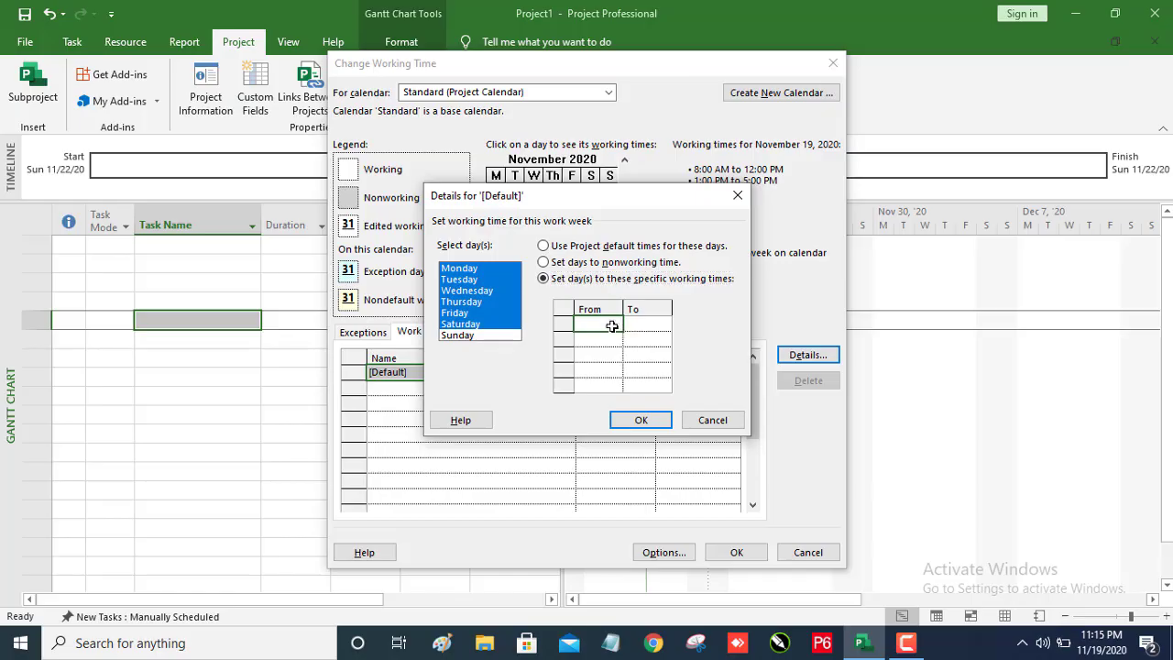
{"action": "type", "text": "9"}
{"action": "left_click", "coordinate": [651, 324]}
{"action": "key", "text": "BackSpace"}
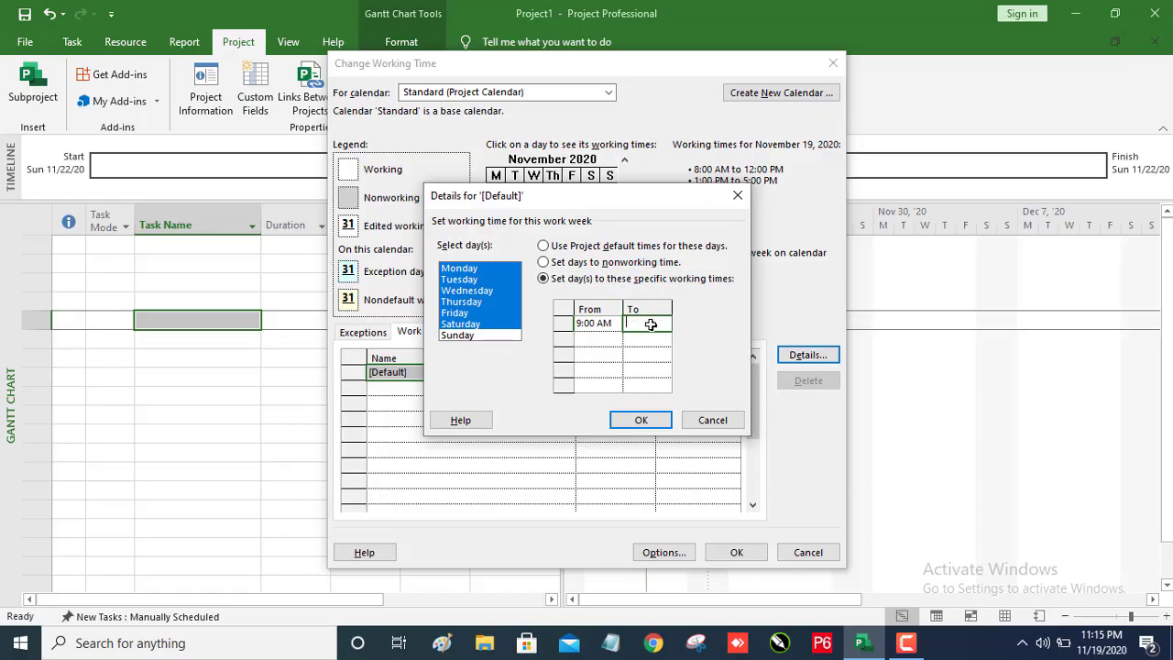
{"action": "type", "text": "1"}
{"action": "left_click", "coordinate": [605, 341]}
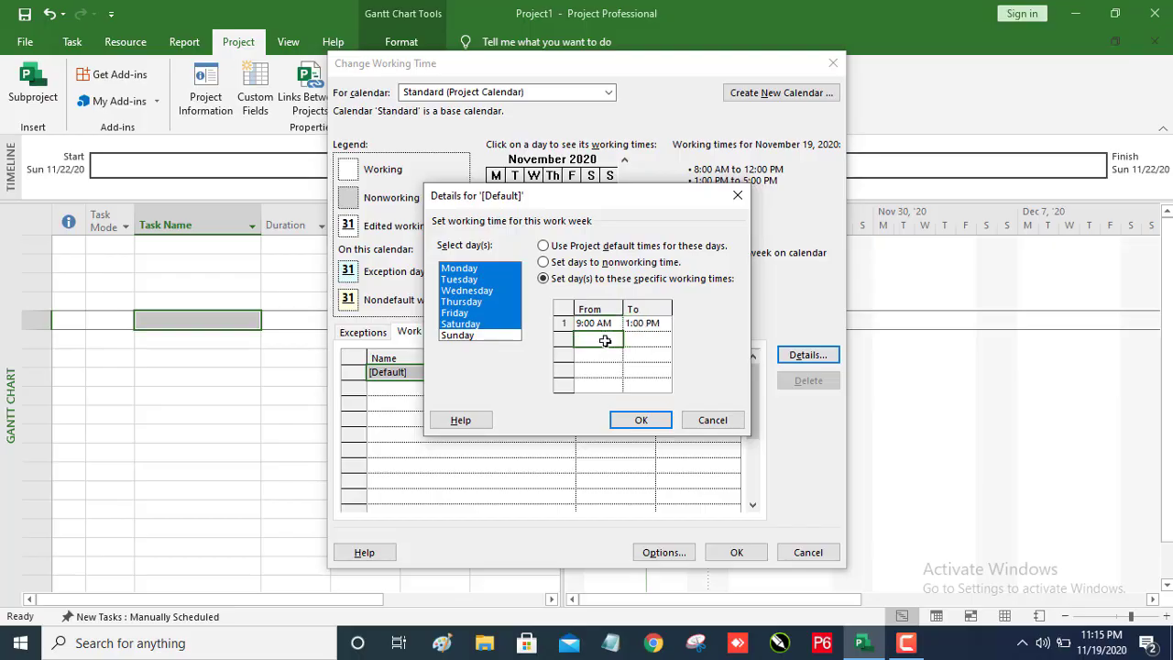
{"action": "type", "text": "2"}
{"action": "left_click", "coordinate": [641, 339]}
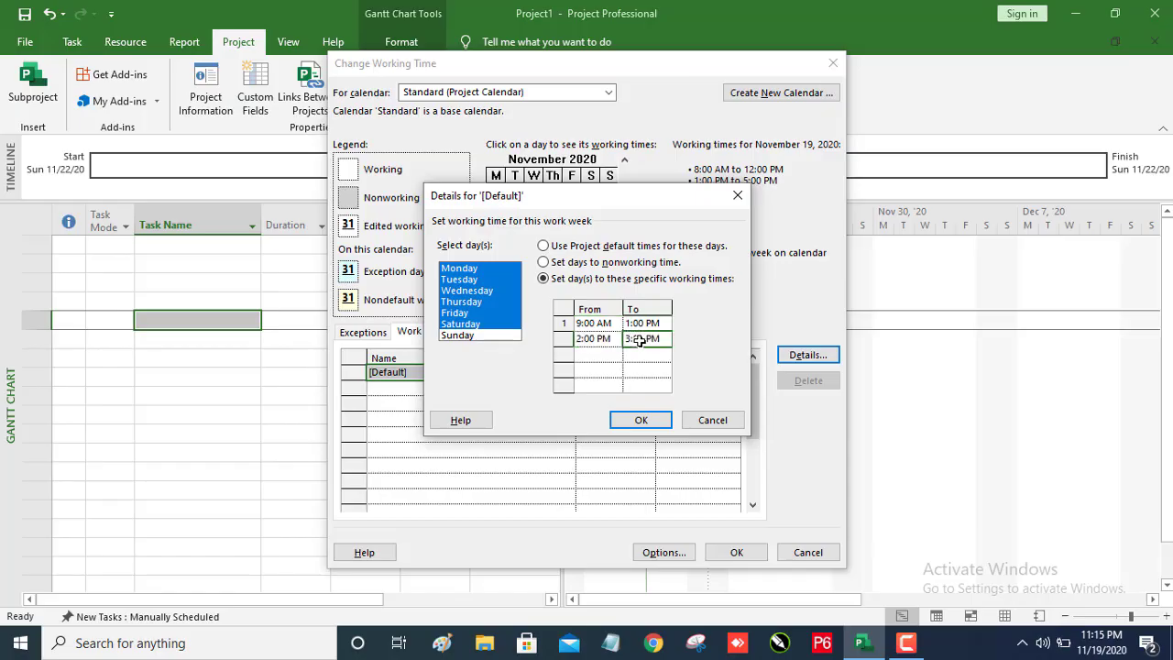
{"action": "type", "text": "6"}
{"action": "left_click", "coordinate": [598, 355]}
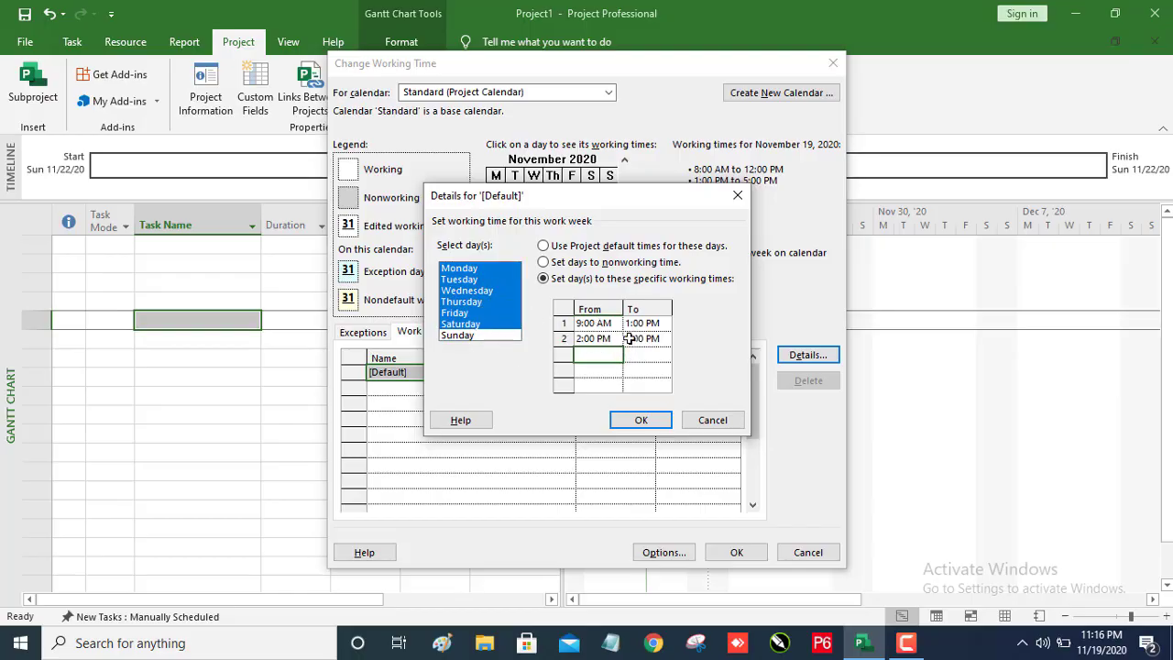
{"action": "left_click", "coordinate": [642, 422]}
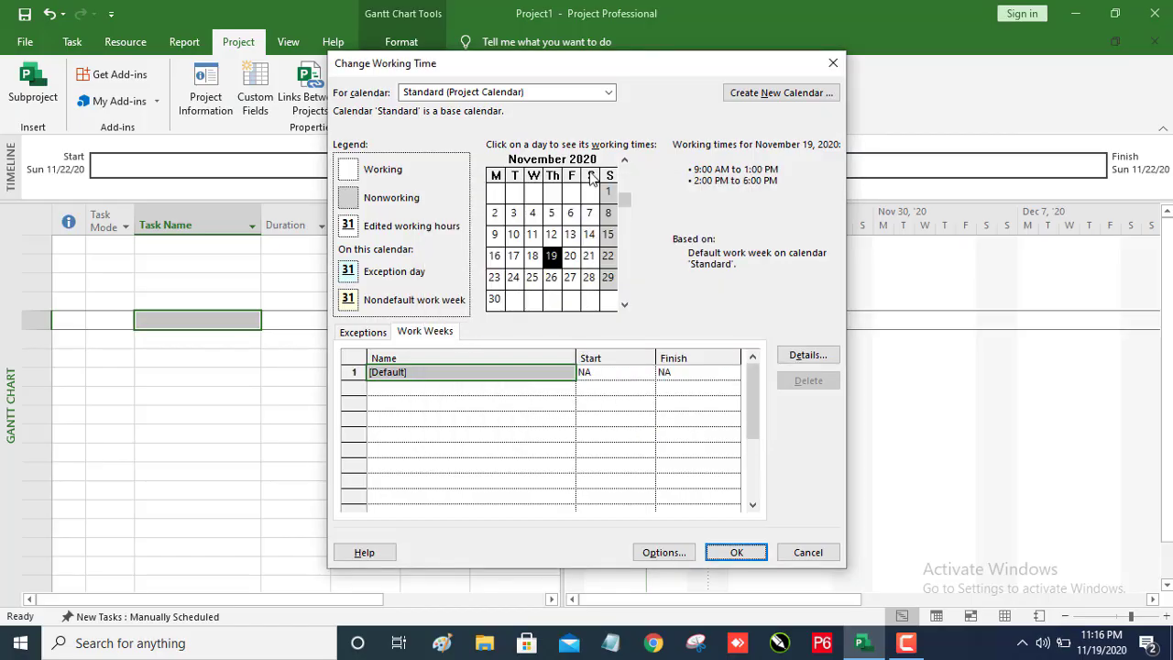
{"action": "left_click", "coordinate": [553, 236]}
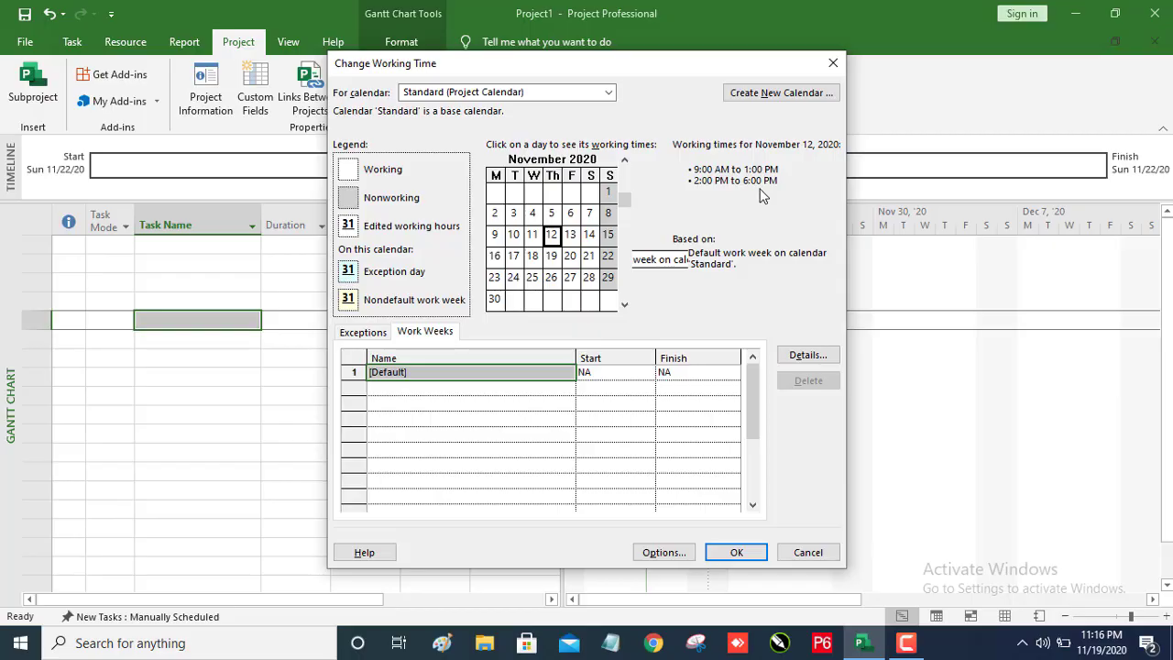
Check the working times of November 15, and add a calendar exception named Quid Day starting December 25, 2020
{"action": "left_click", "coordinate": [610, 237]}
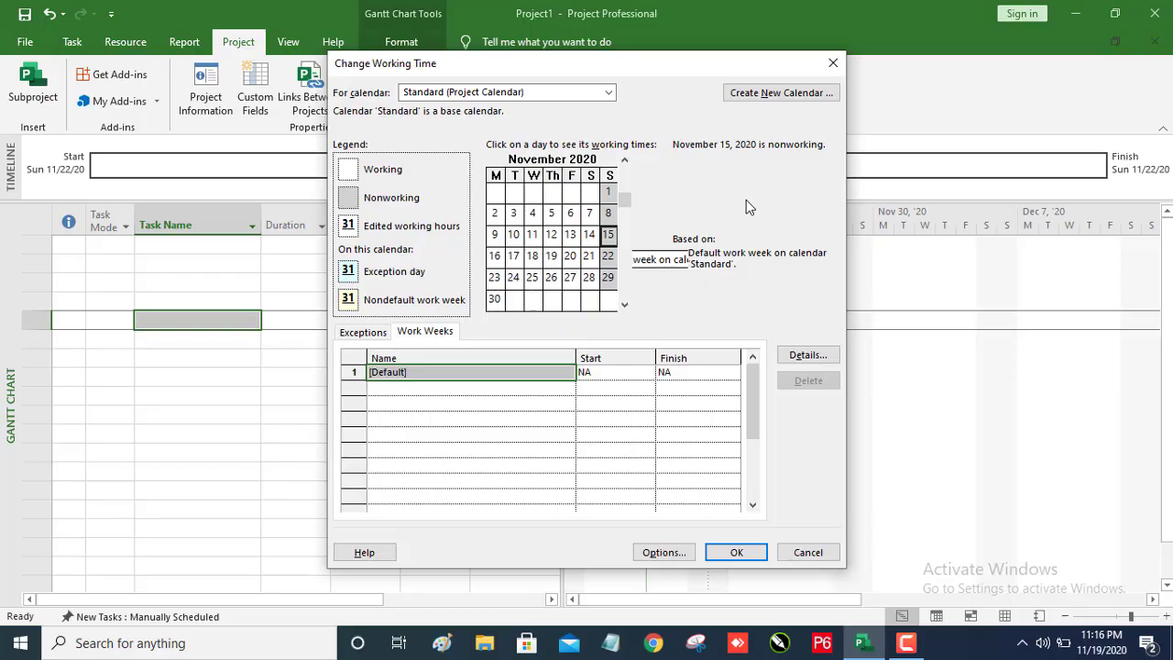
{"action": "left_click", "coordinate": [624, 306]}
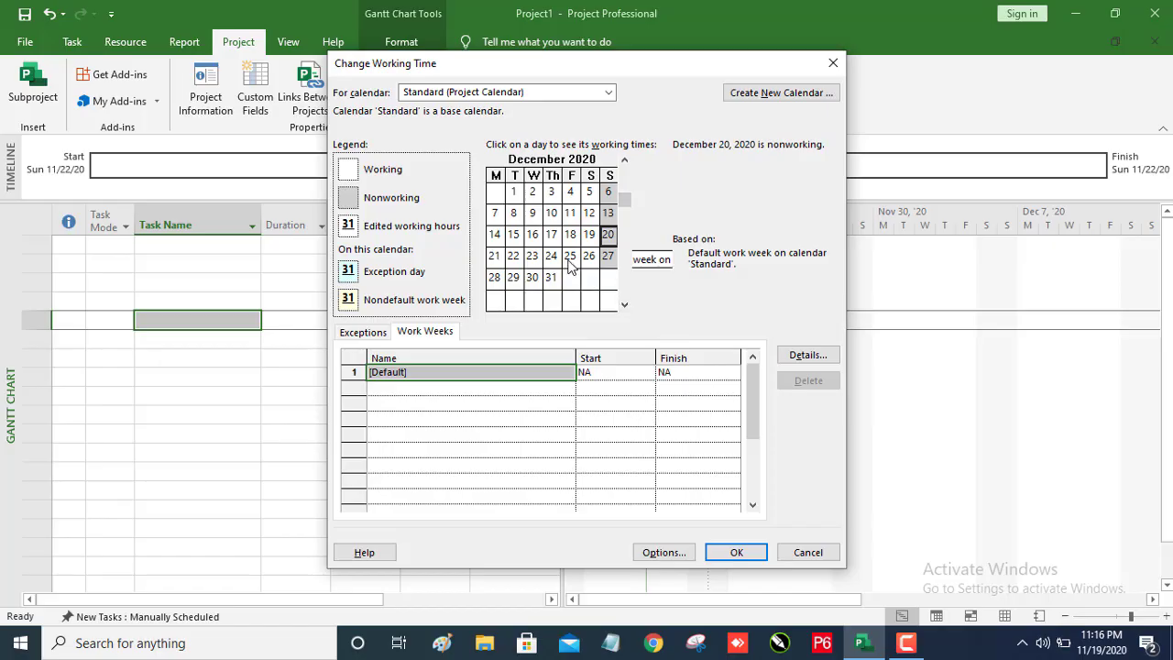
{"action": "left_click", "coordinate": [569, 259]}
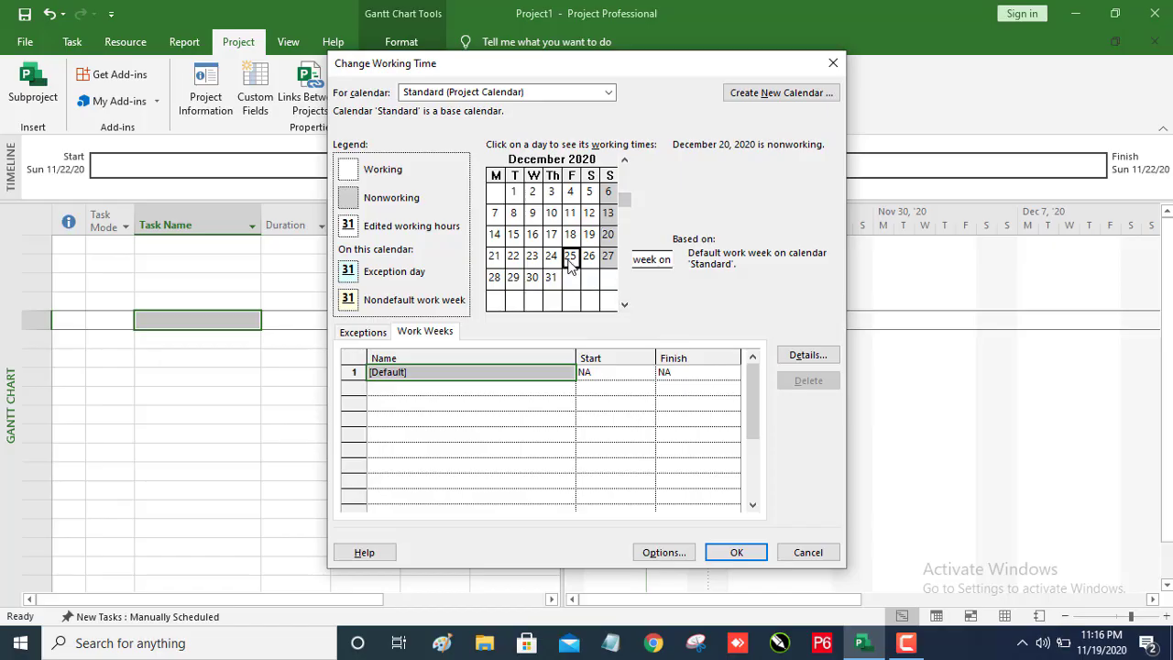
{"action": "left_click", "coordinate": [375, 336]}
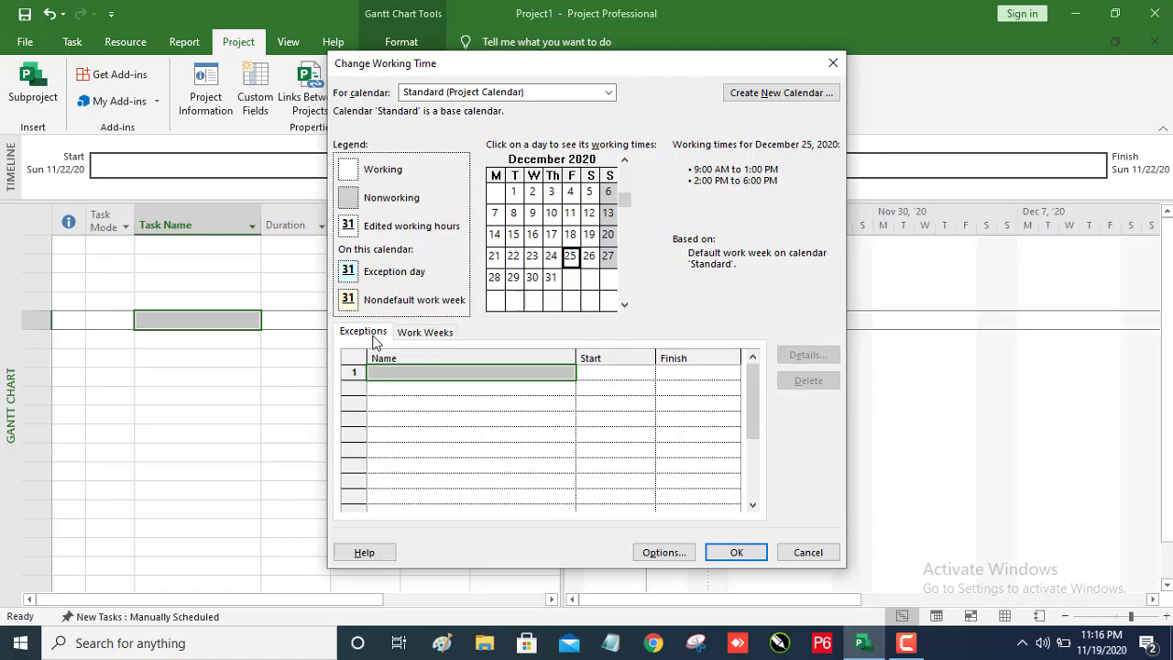
{"action": "left_click", "coordinate": [463, 376]}
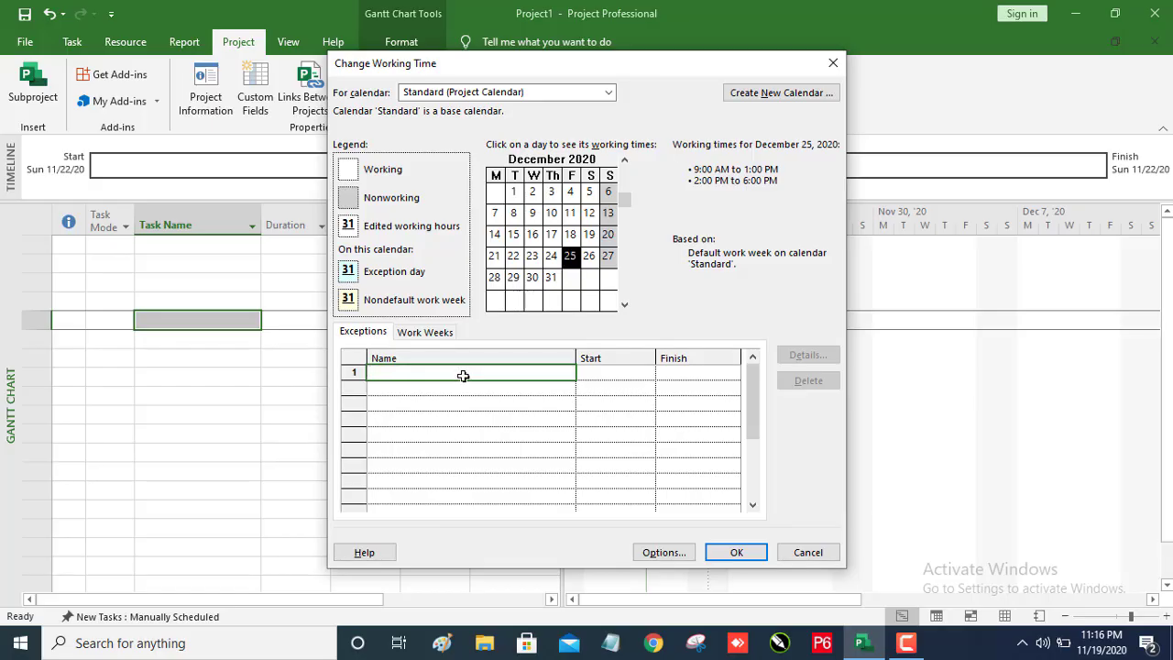
{"action": "type", "text": "W"}
{"action": "key", "text": "BackSpace"}
{"action": "type", "text": "Quid Day"}
{"action": "left_click", "coordinate": [623, 378]}
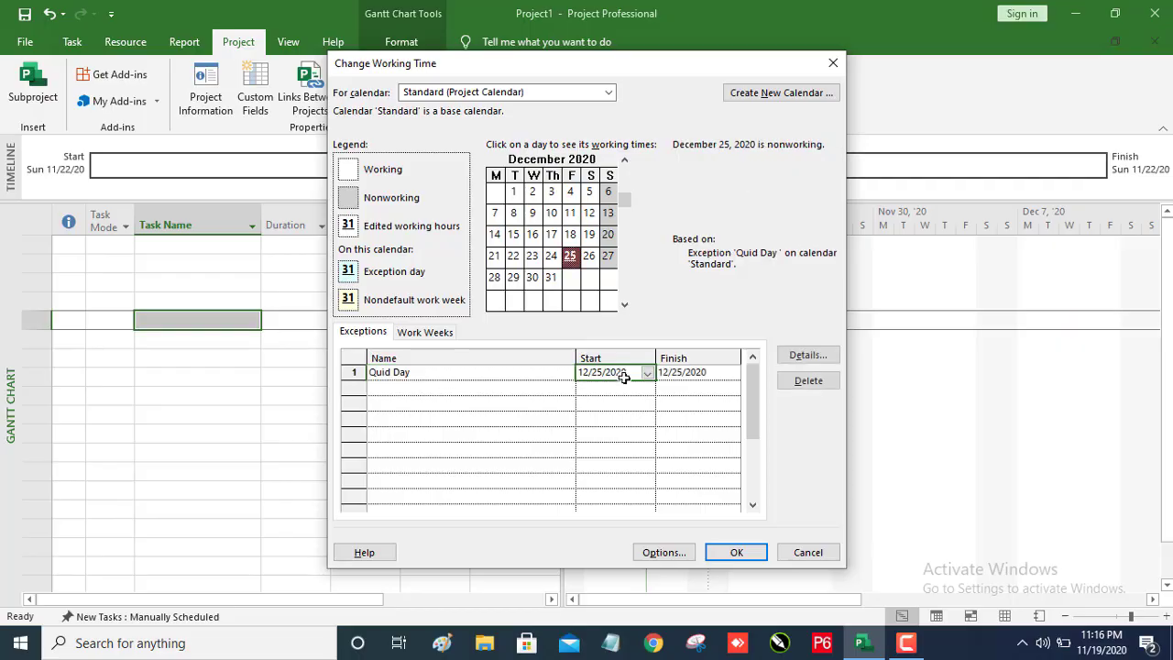
{"action": "left_click", "coordinate": [648, 374]}
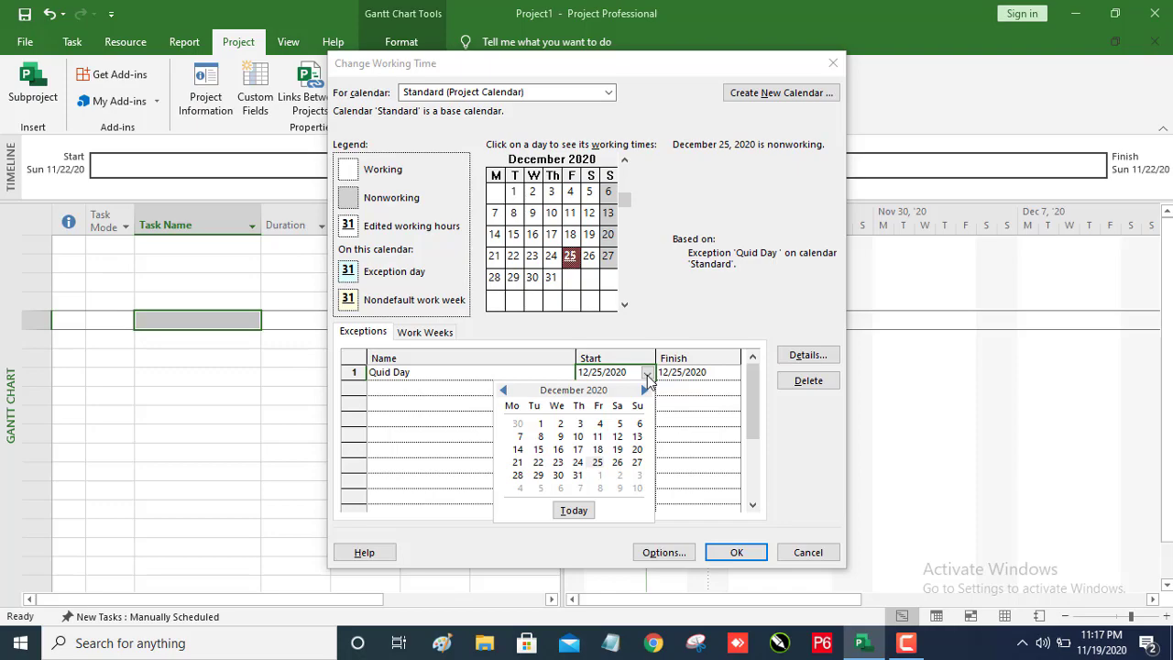
{"action": "left_click", "coordinate": [596, 462]}
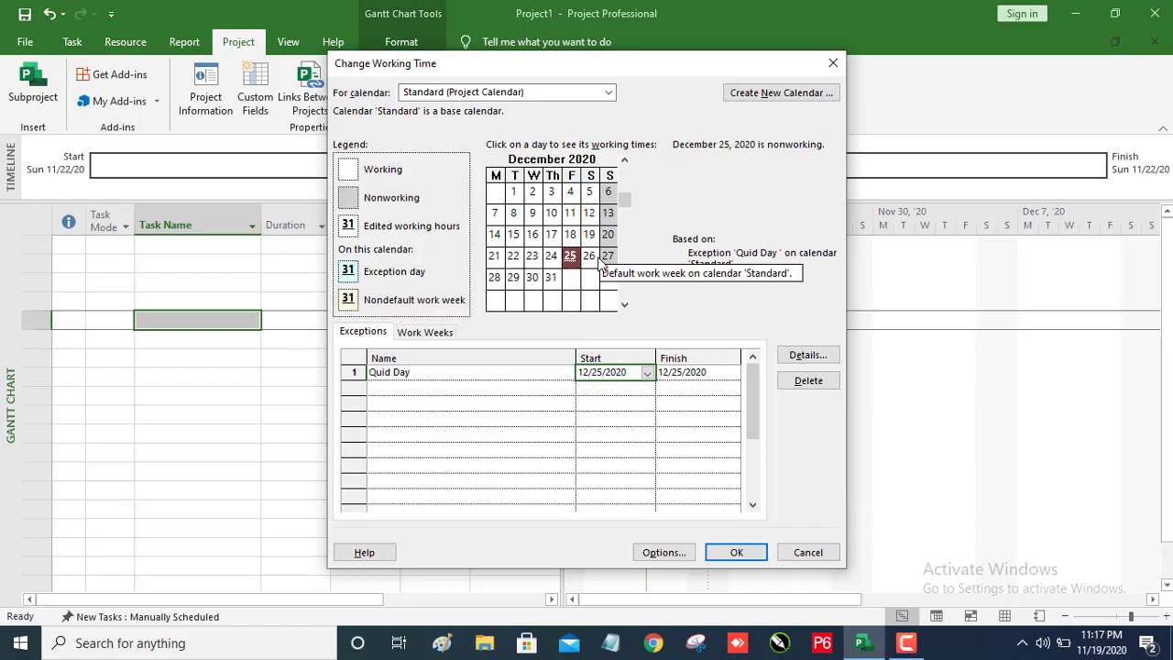
Set the Quid Day exception's finish date to 12/26/2020 and apply the working time changes
{"action": "left_click", "coordinate": [733, 374]}
{"action": "left_click", "coordinate": [734, 374]}
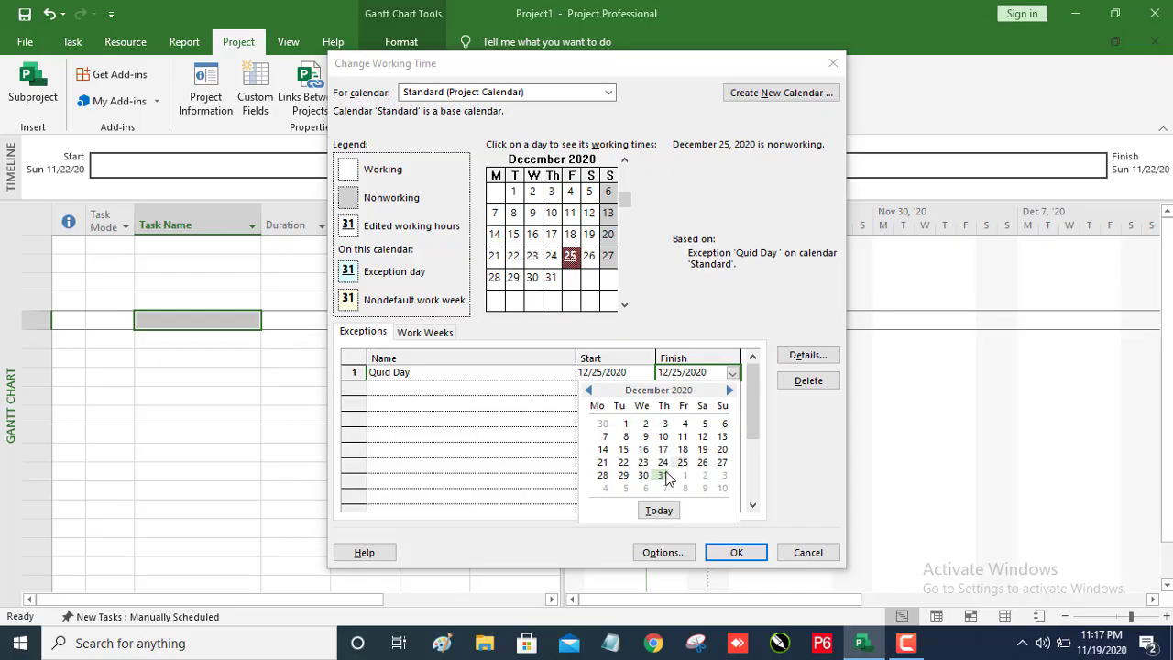
{"action": "left_click", "coordinate": [702, 463]}
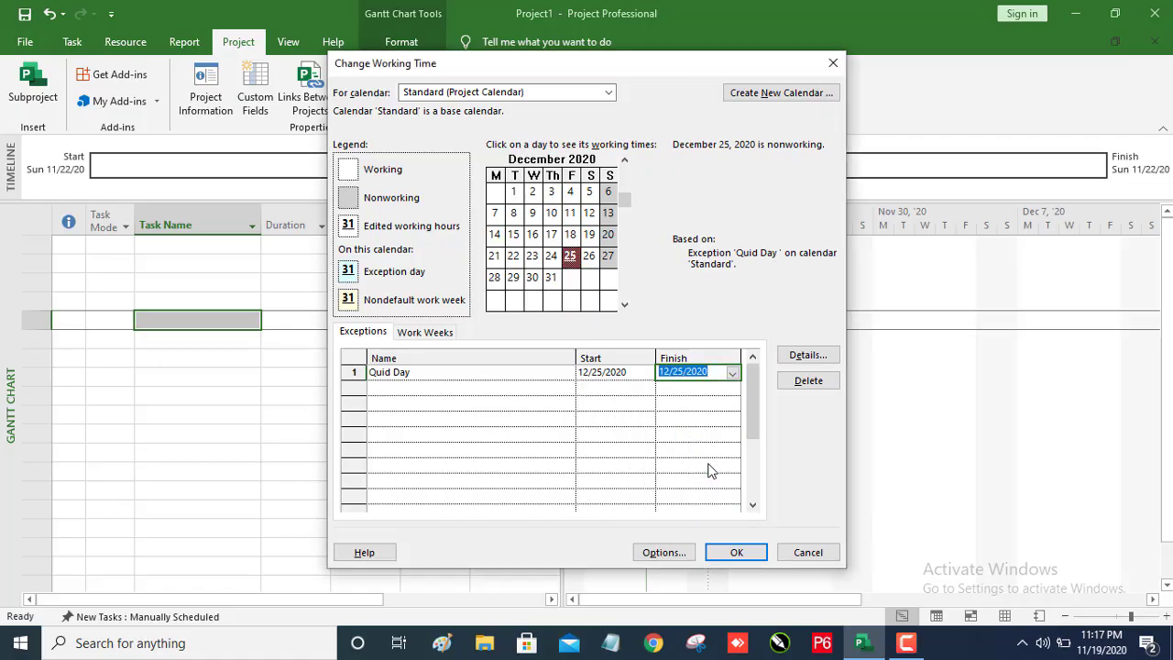
{"action": "left_click", "coordinate": [601, 414]}
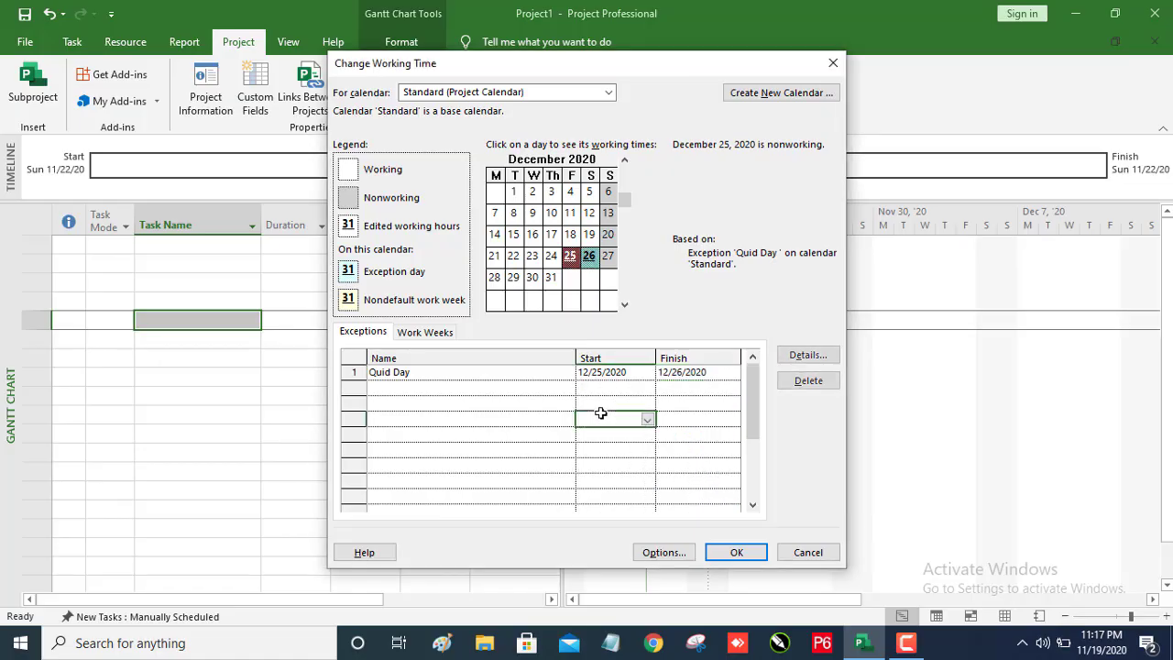
{"action": "left_click", "coordinate": [467, 392]}
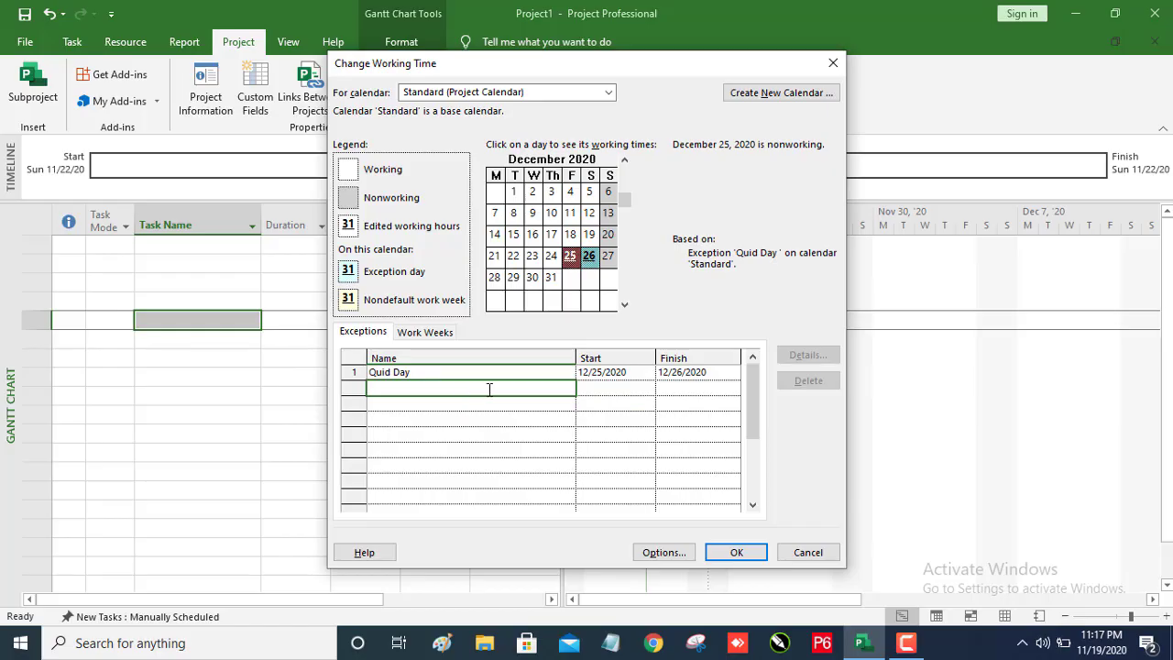
{"action": "left_click", "coordinate": [619, 388]}
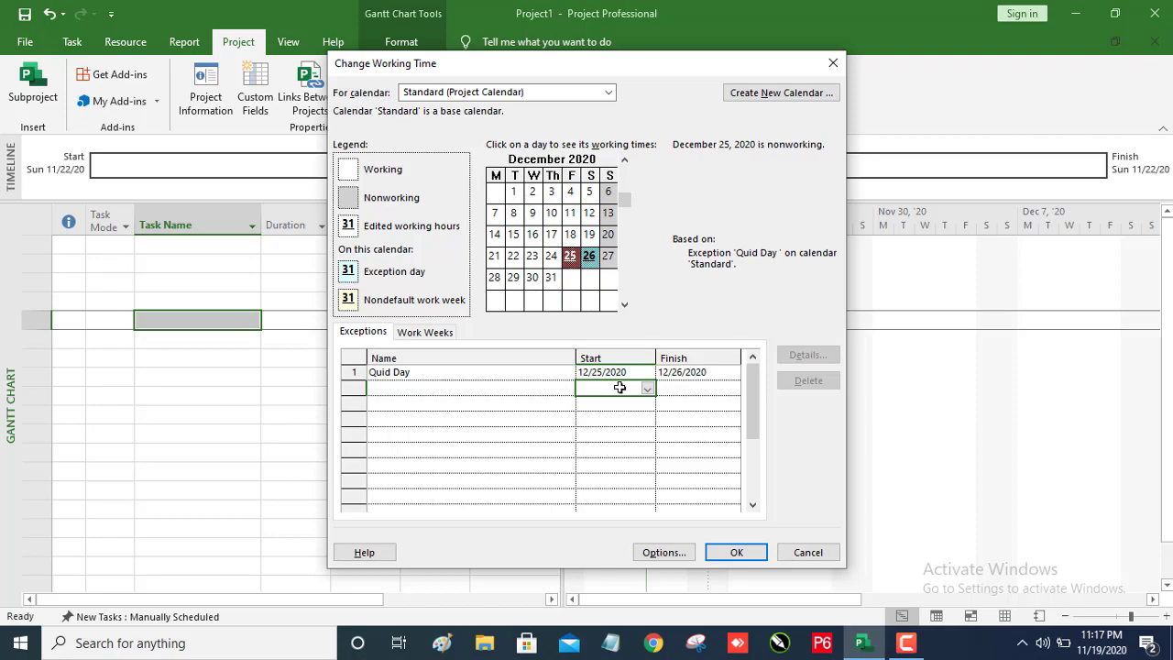
{"action": "left_click", "coordinate": [734, 553]}
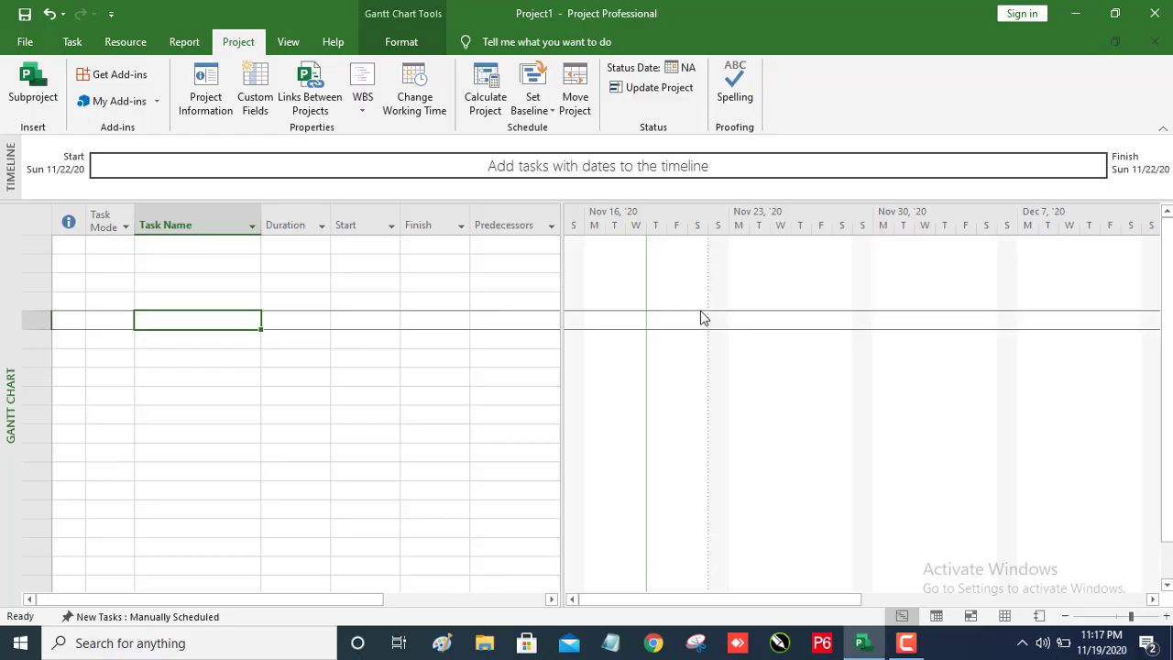
Set the project's currency to PKR in the display options
{"action": "left_click", "coordinate": [26, 43]}
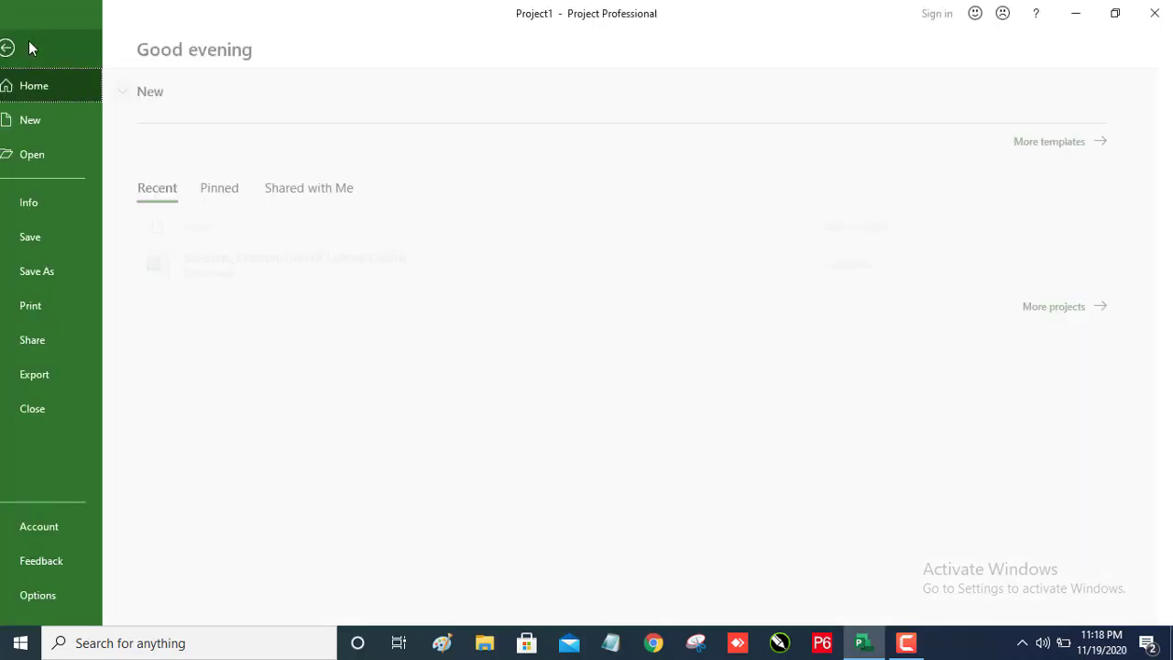
{"action": "left_click", "coordinate": [59, 586]}
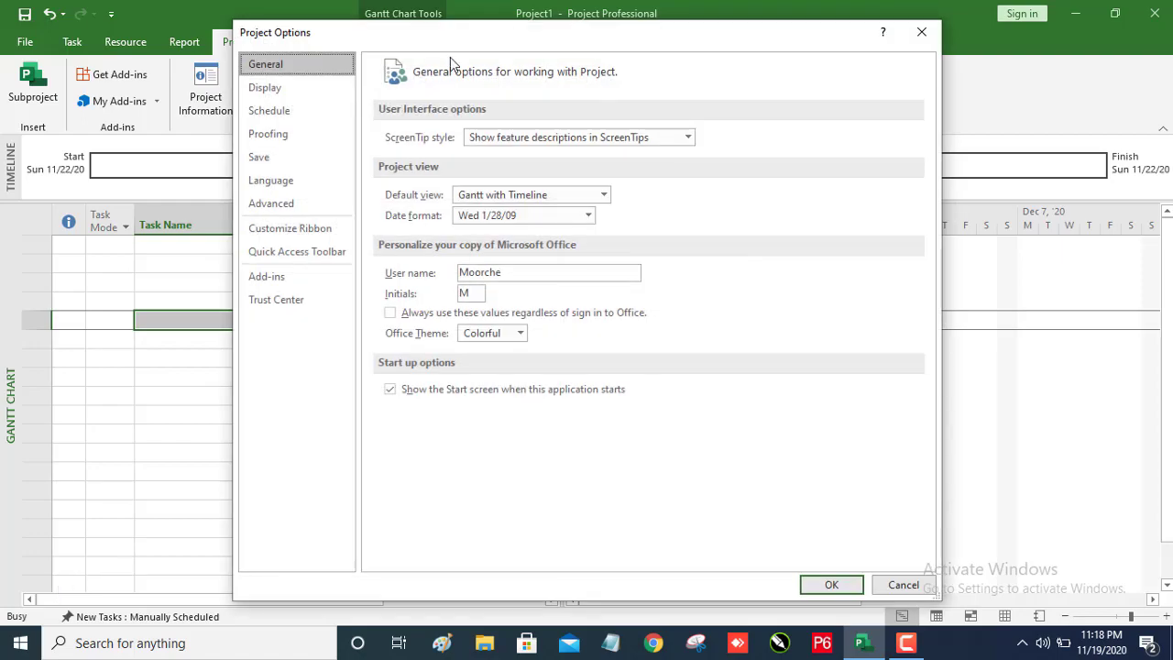
{"action": "left_click", "coordinate": [298, 87]}
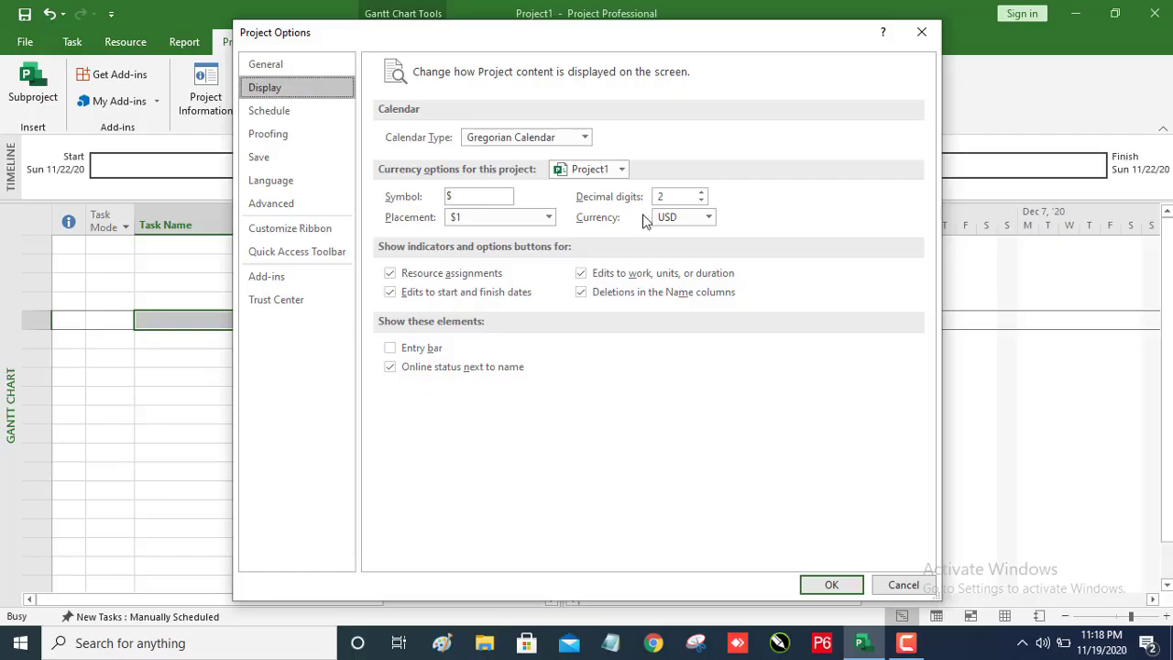
{"action": "left_click", "coordinate": [710, 219]}
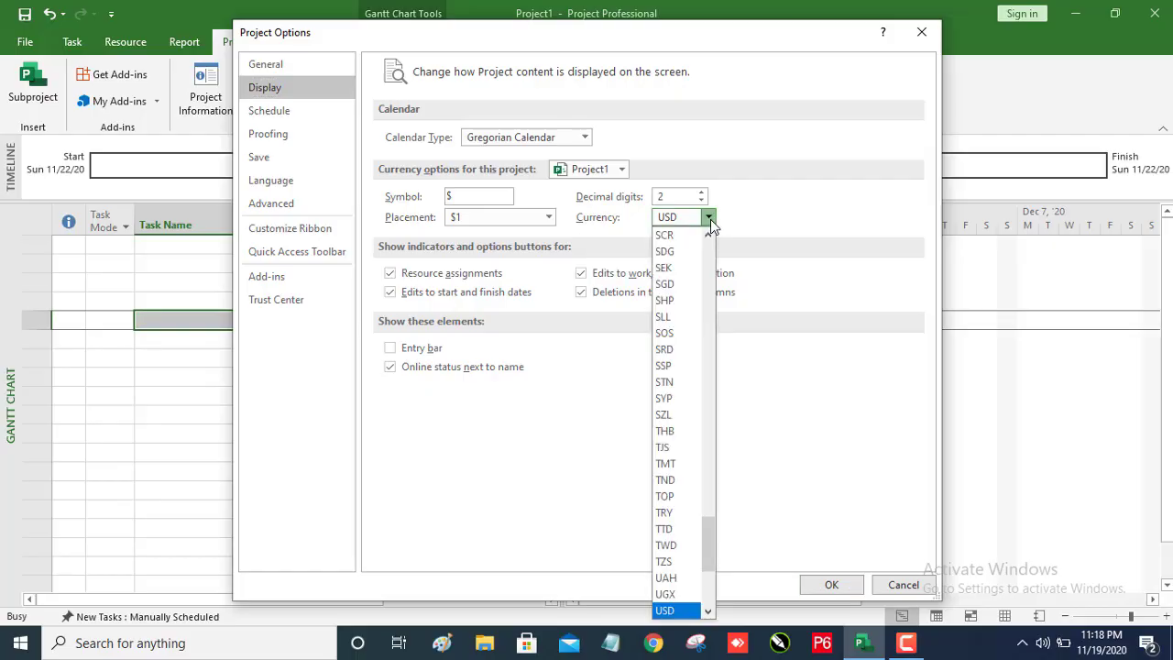
{"action": "key", "text": "p"}
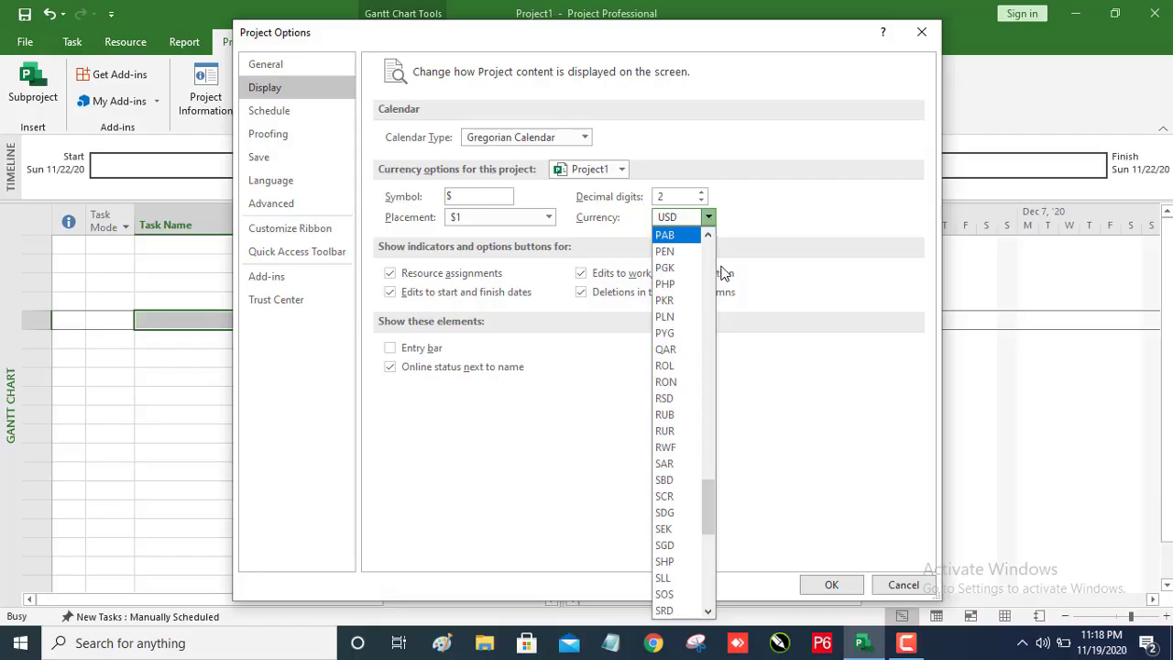
{"action": "left_click", "coordinate": [664, 302]}
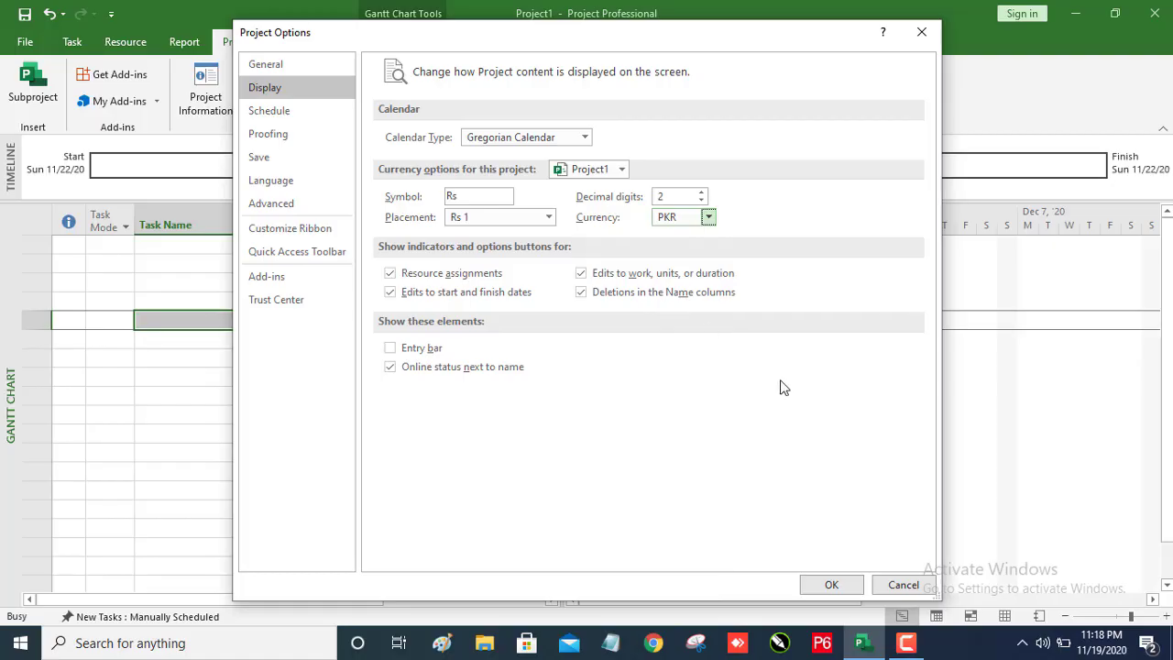
{"action": "left_click", "coordinate": [832, 585]}
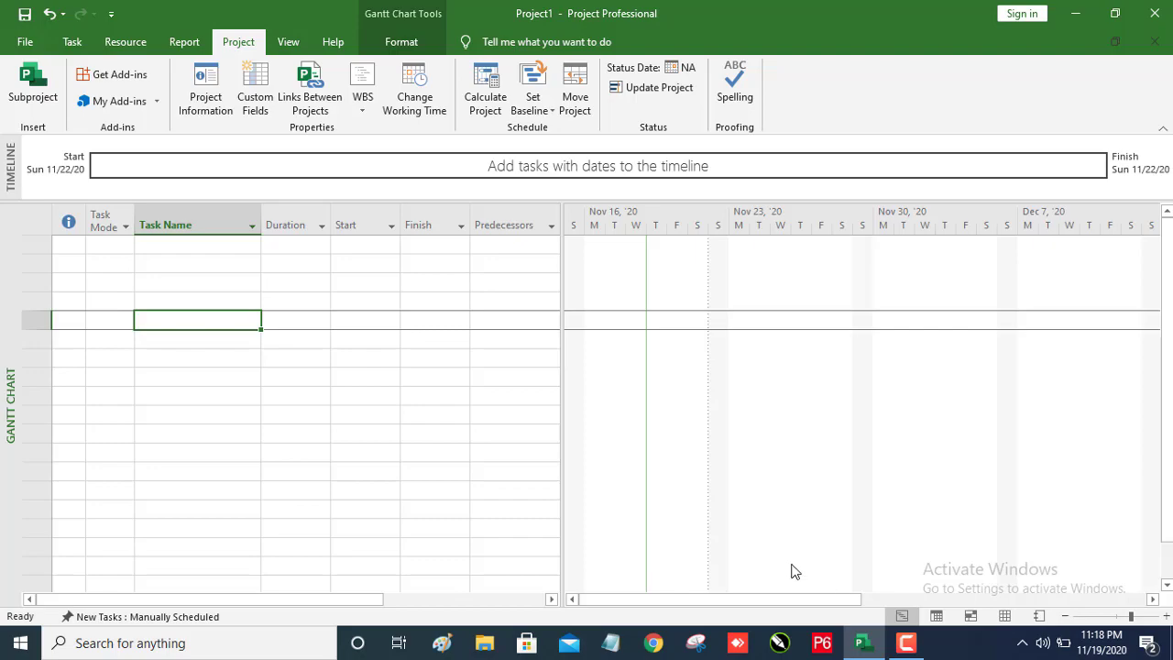
Save the project to the Desktop under the file name Construction Mall of Lahore
{"action": "left_click", "coordinate": [25, 41]}
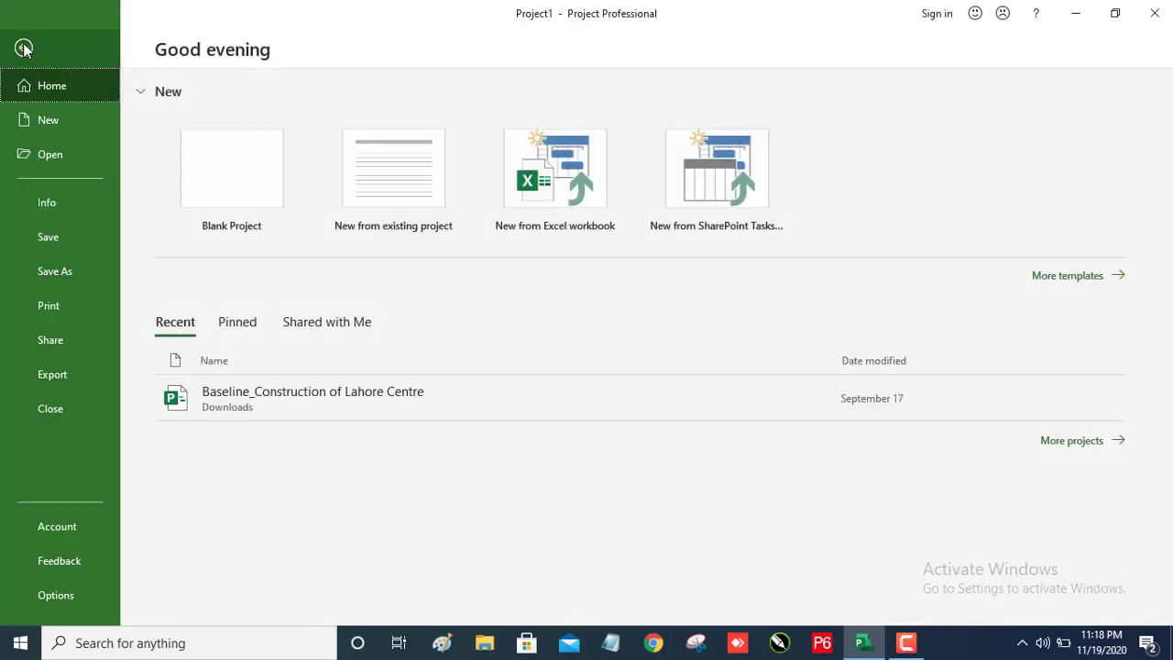
{"action": "left_click", "coordinate": [53, 242]}
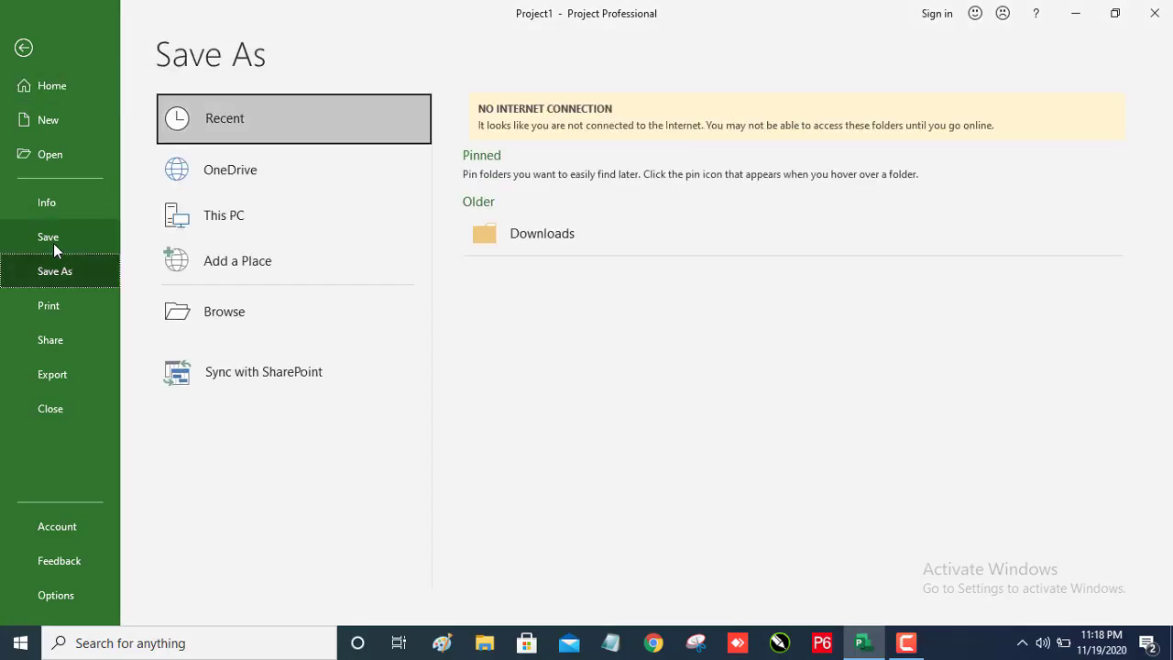
{"action": "left_click", "coordinate": [45, 234]}
{"action": "left_click", "coordinate": [226, 311]}
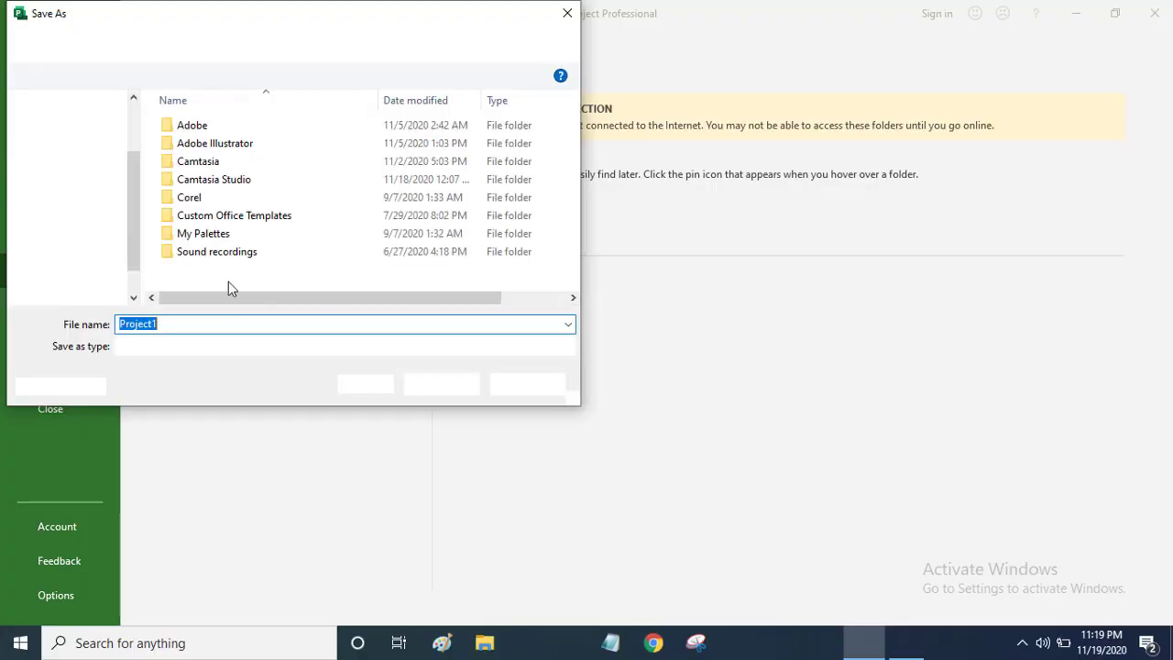
{"action": "scroll", "coordinate": [86, 162], "scroll_direction": "up", "scroll_amount": 2}
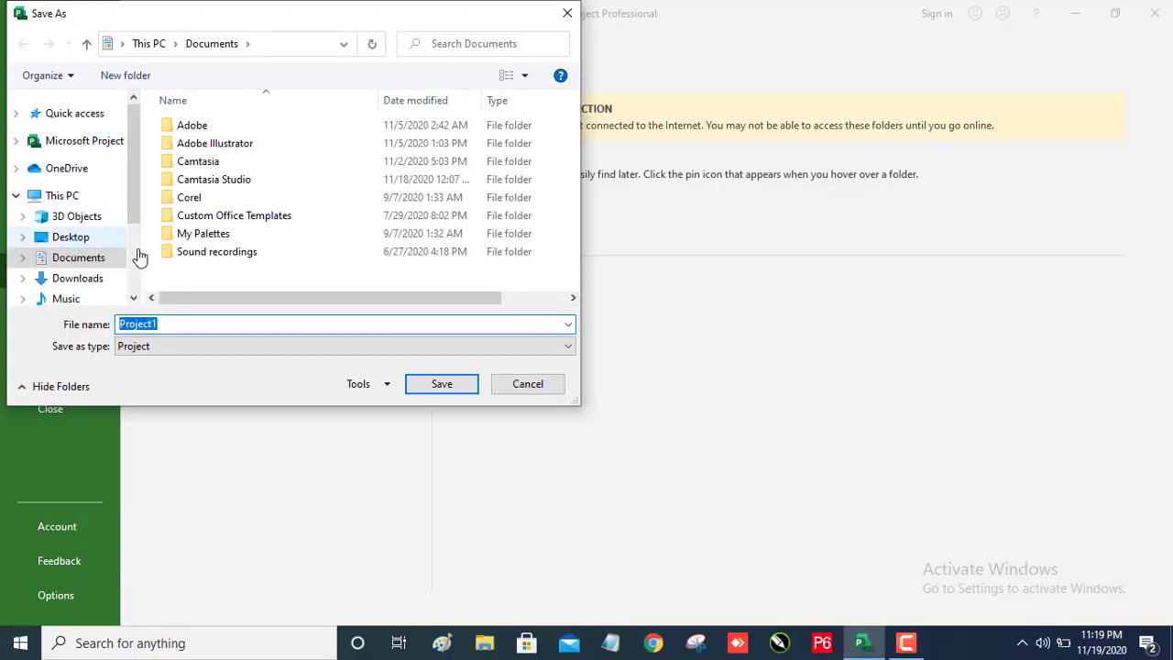
{"action": "left_click", "coordinate": [62, 195]}
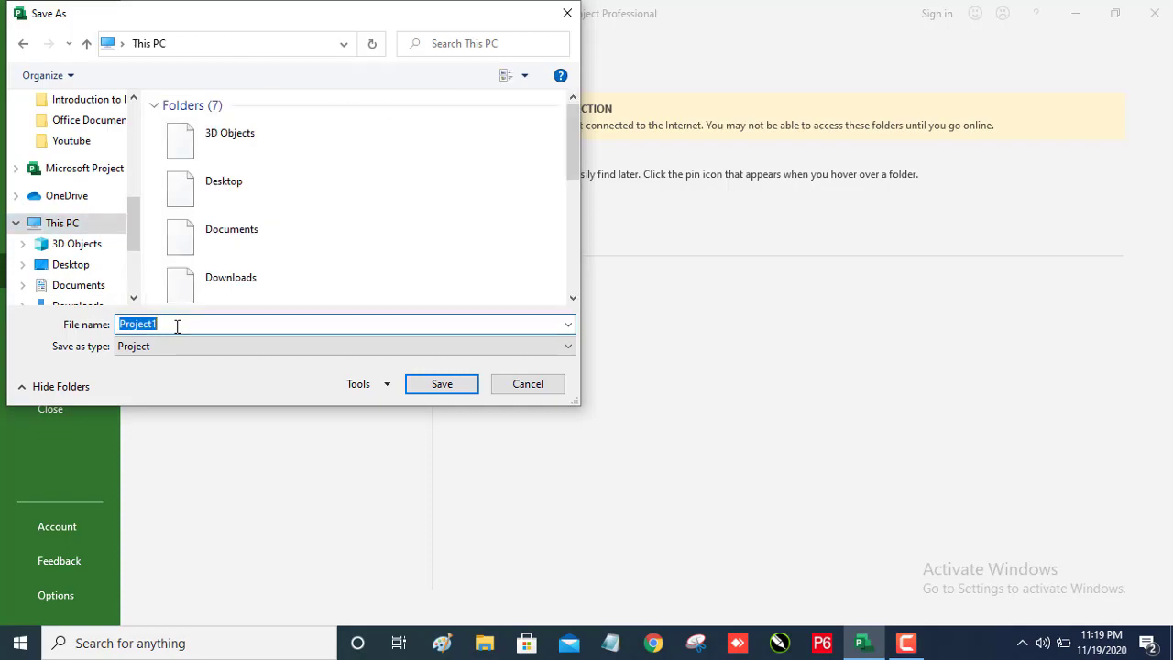
{"action": "left_click", "coordinate": [70, 264]}
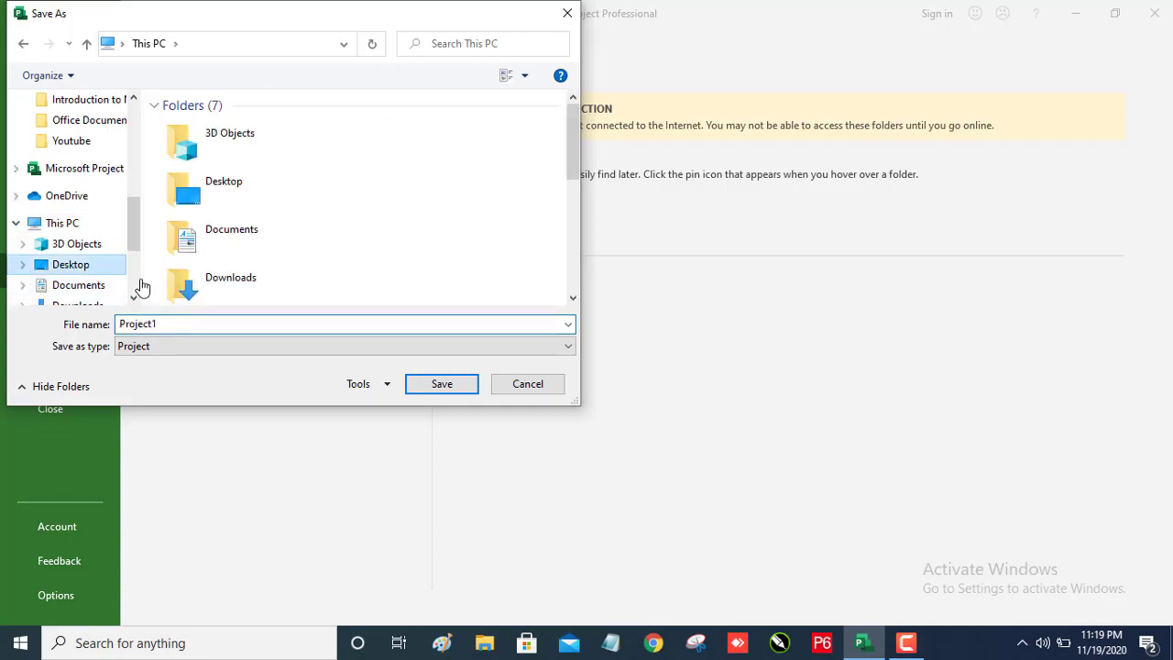
{"action": "double_click", "coordinate": [184, 330]}
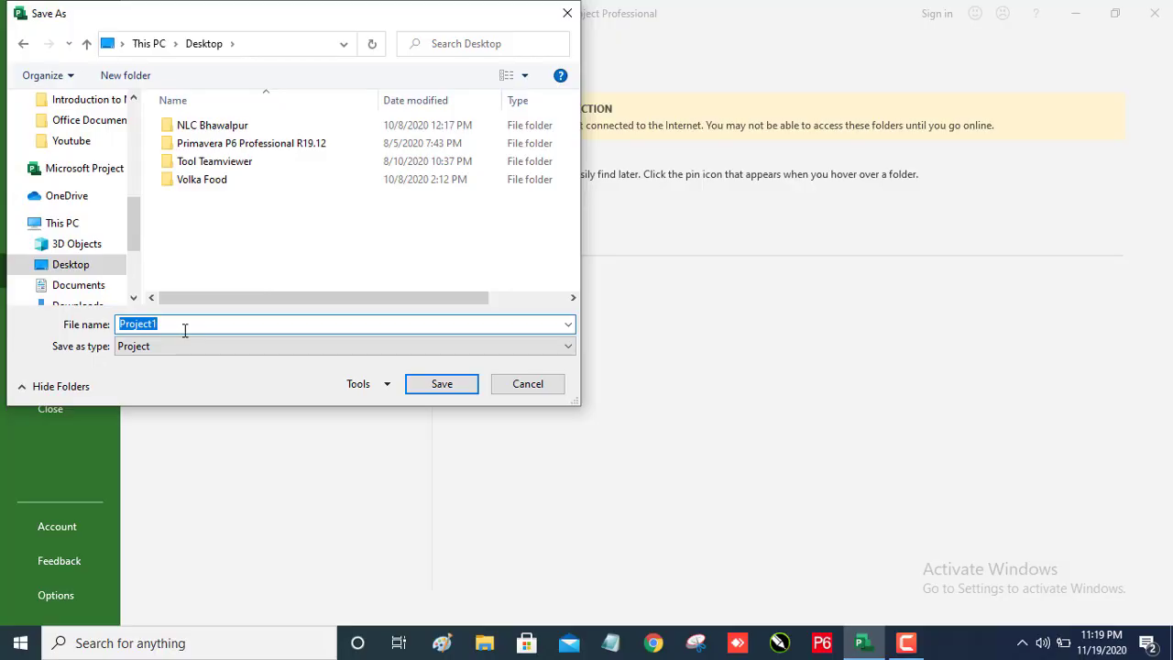
{"action": "type", "text": "Constructi"}
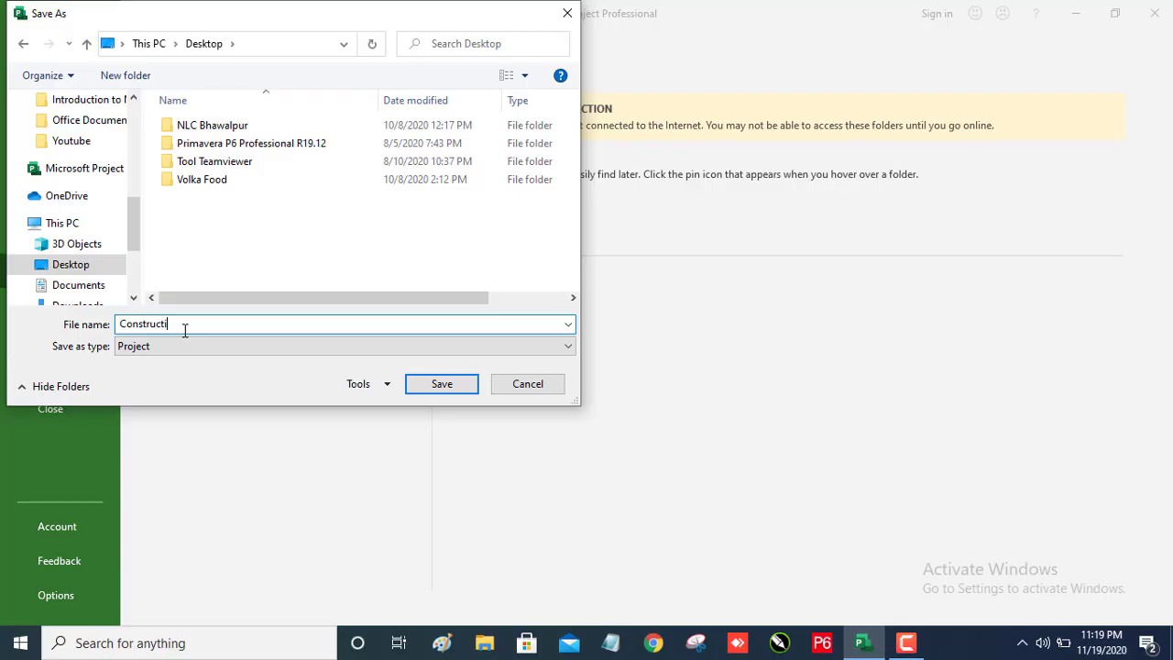
{"action": "type", "text": "on Mall of Lahore"}
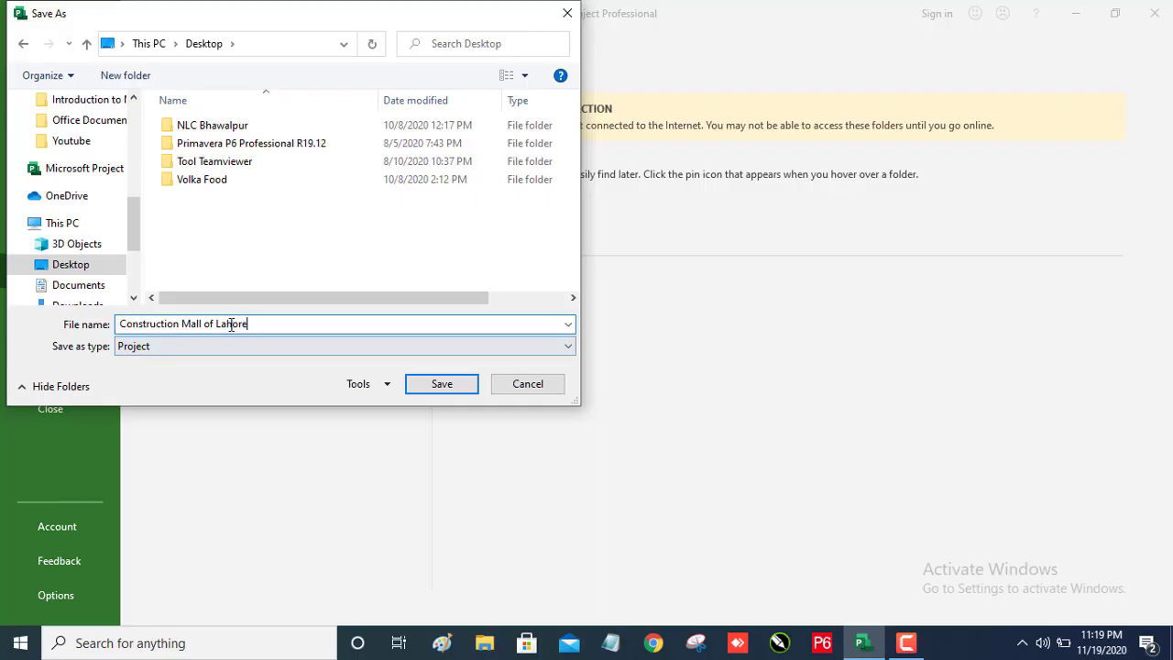
{"action": "left_click", "coordinate": [442, 384]}
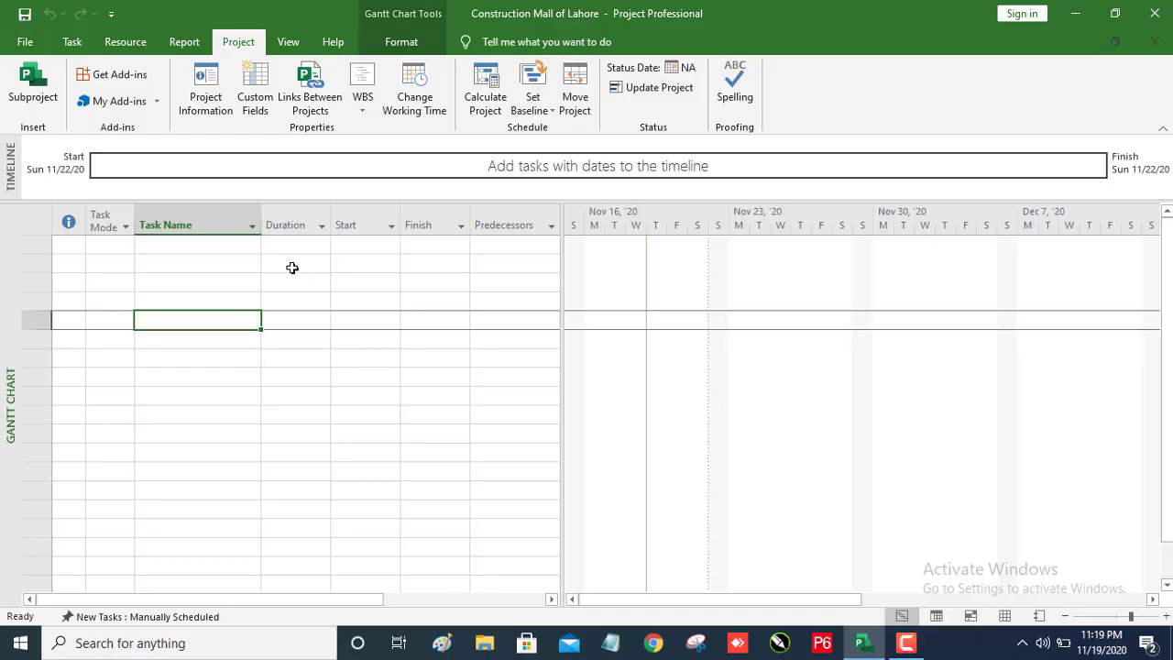
Show the project summary task and widen the Task Name column to fit the full project name
{"action": "left_click", "coordinate": [207, 248]}
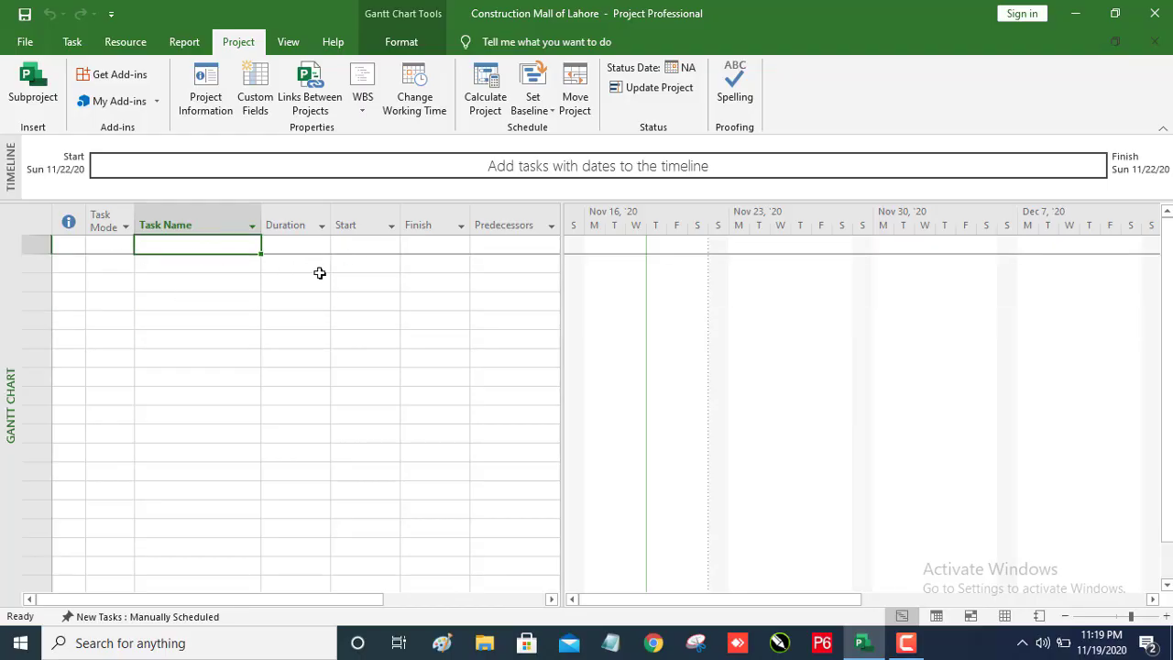
{"action": "left_click", "coordinate": [396, 43]}
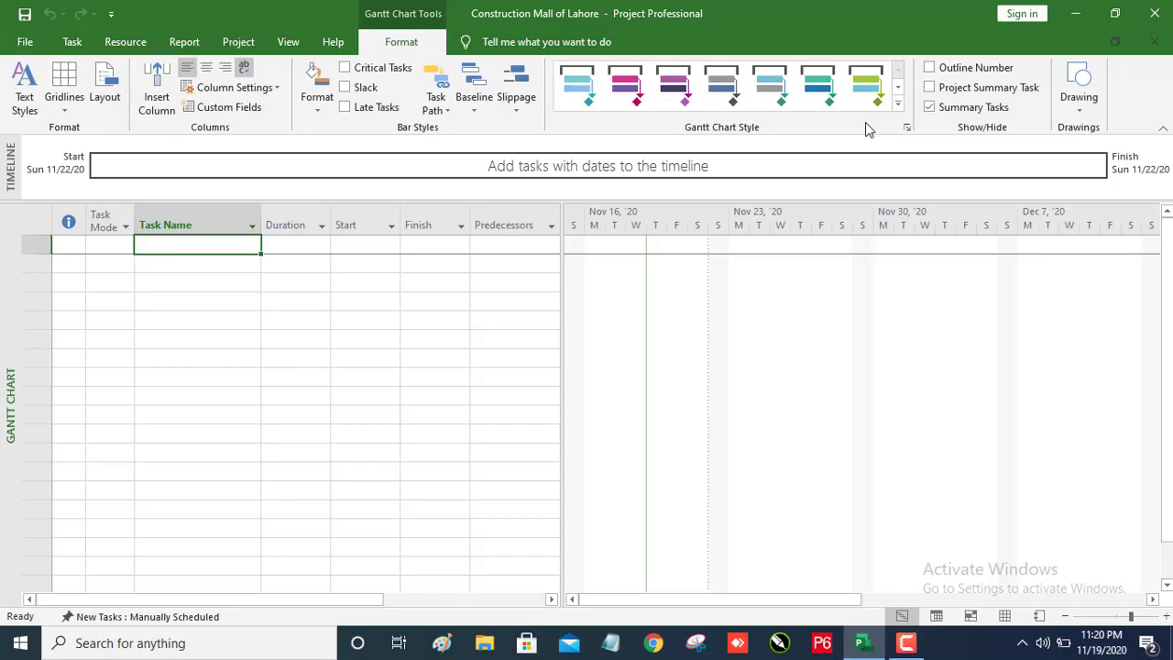
{"action": "left_click", "coordinate": [934, 93]}
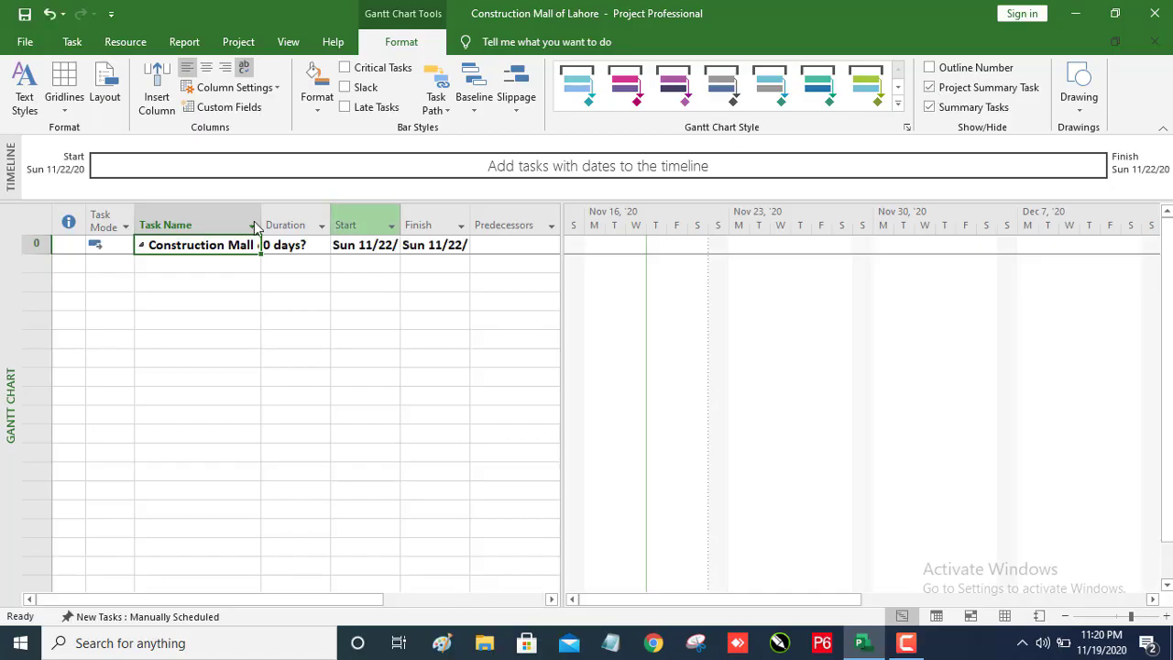
{"action": "left_click_drag", "start_coordinate": [264, 215], "coordinate": [343, 224]}
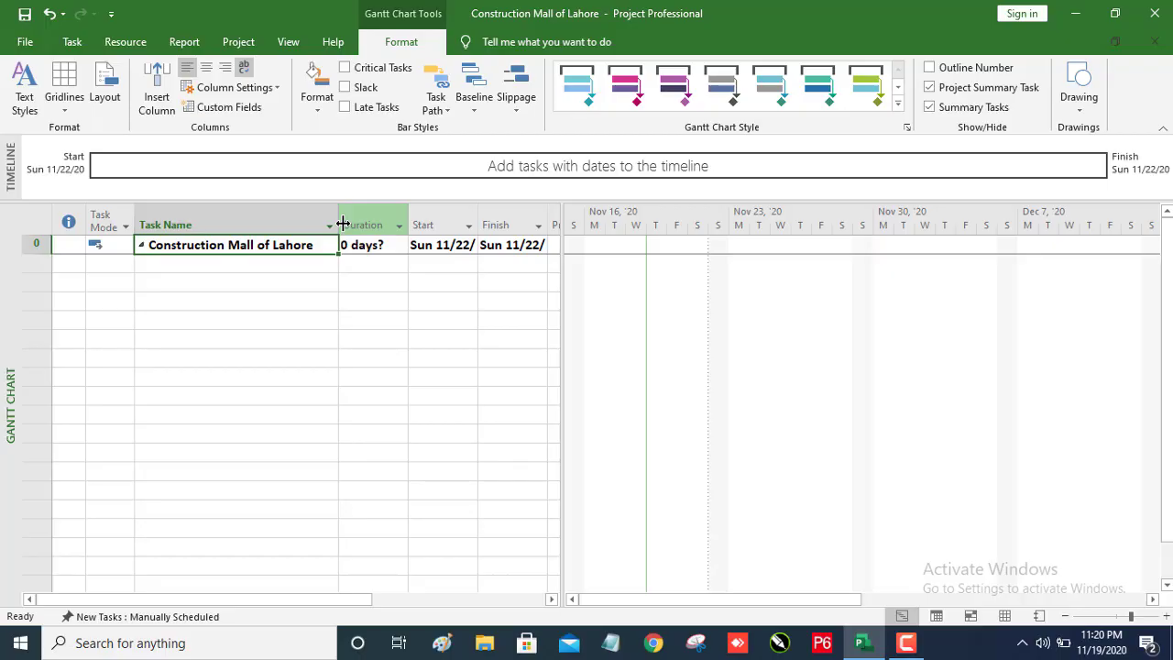
Add a task named Prepation Phase in the first row below the project summary task
{"action": "left_click", "coordinate": [254, 266]}
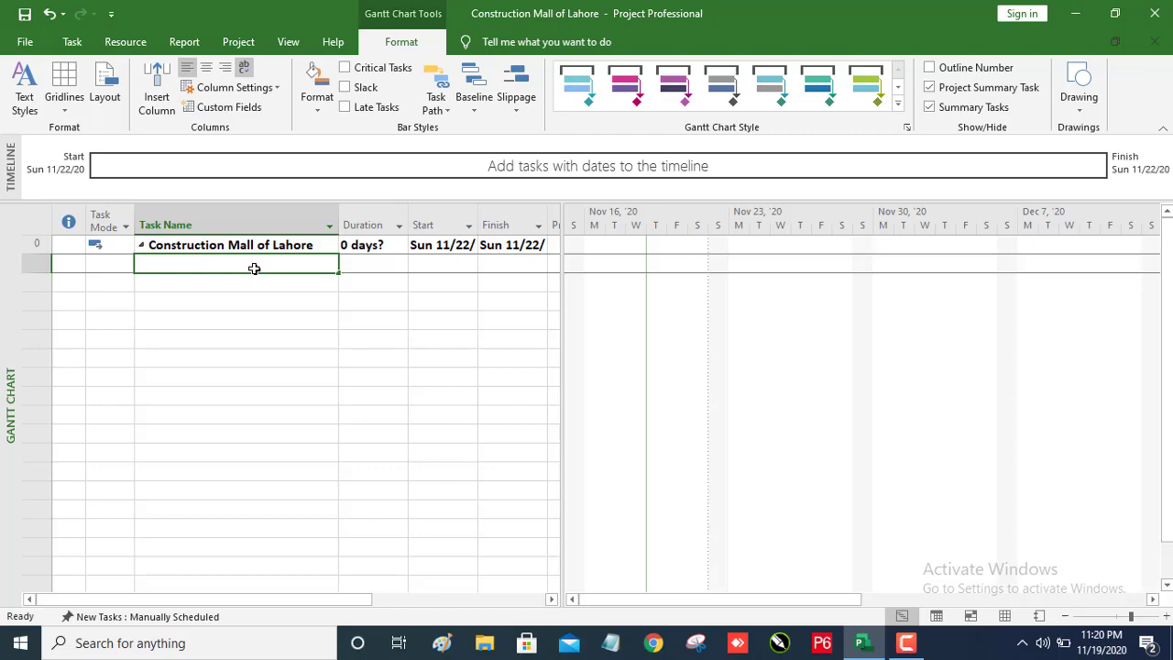
{"action": "type", "text": "Pr"}
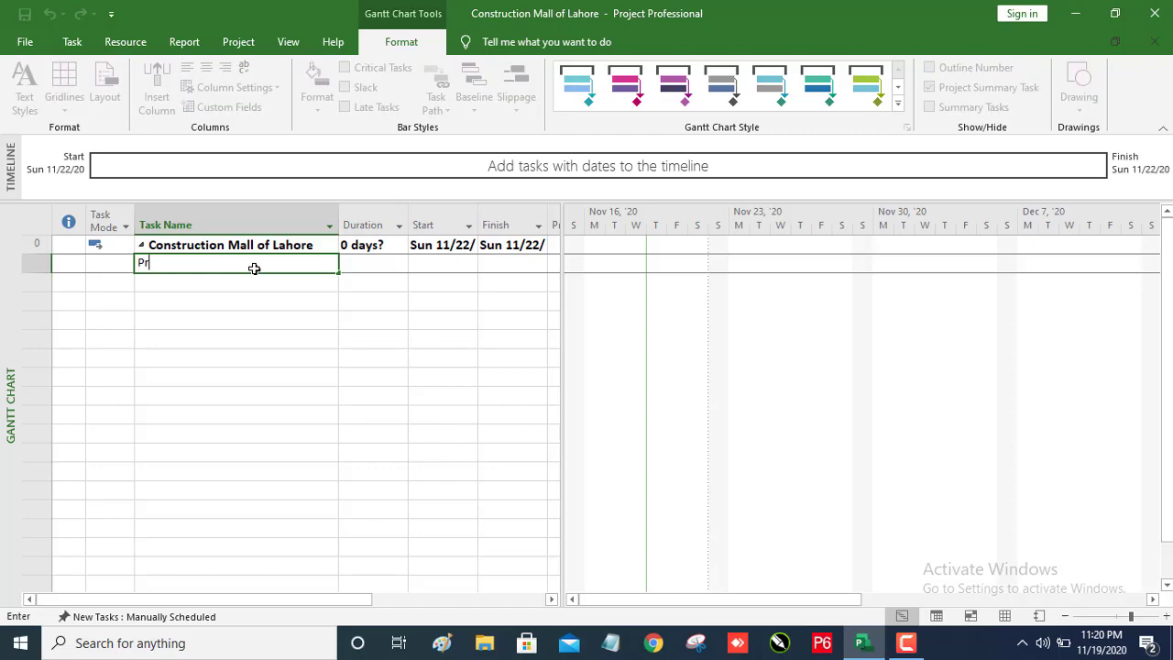
{"action": "type", "text": "o"}
{"action": "key", "text": "BackSpace"}
{"action": "key", "text": "BackSpace"}
{"action": "key", "text": "BackSpace"}
{"action": "type", "text": "Pr"}
{"action": "key", "text": "BackSpace"}
{"action": "type", "text": "repation Phase"}
{"action": "key", "text": "Return"}
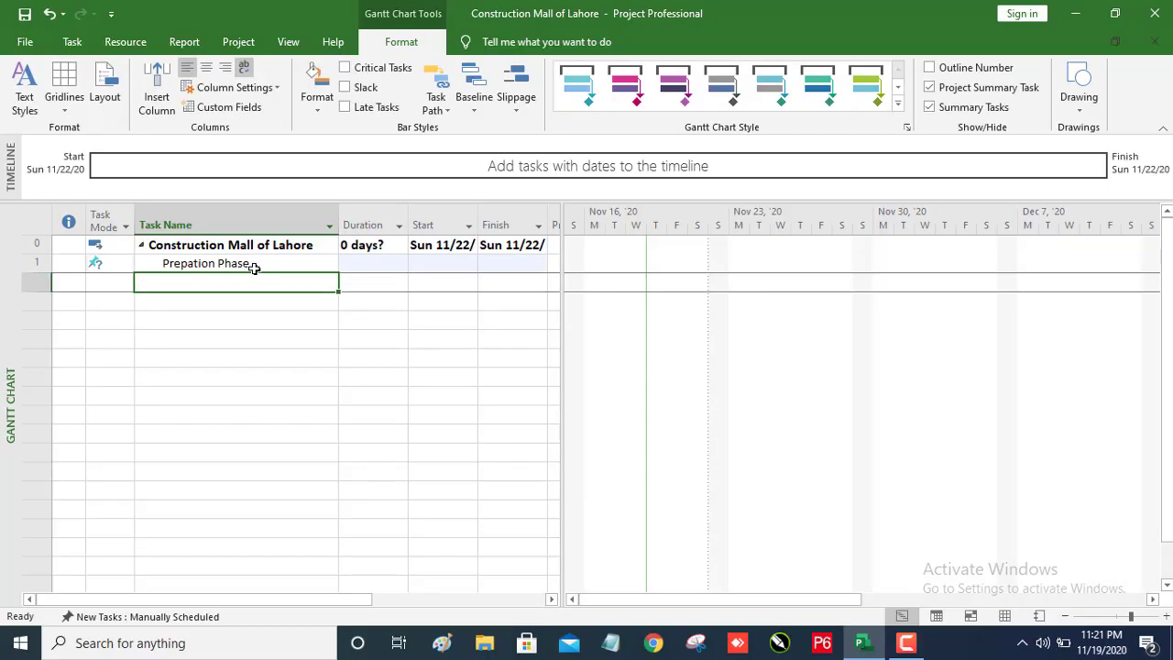
Add a task named Project Work Start below Prepation Phase
{"action": "type", "text": "Con"}
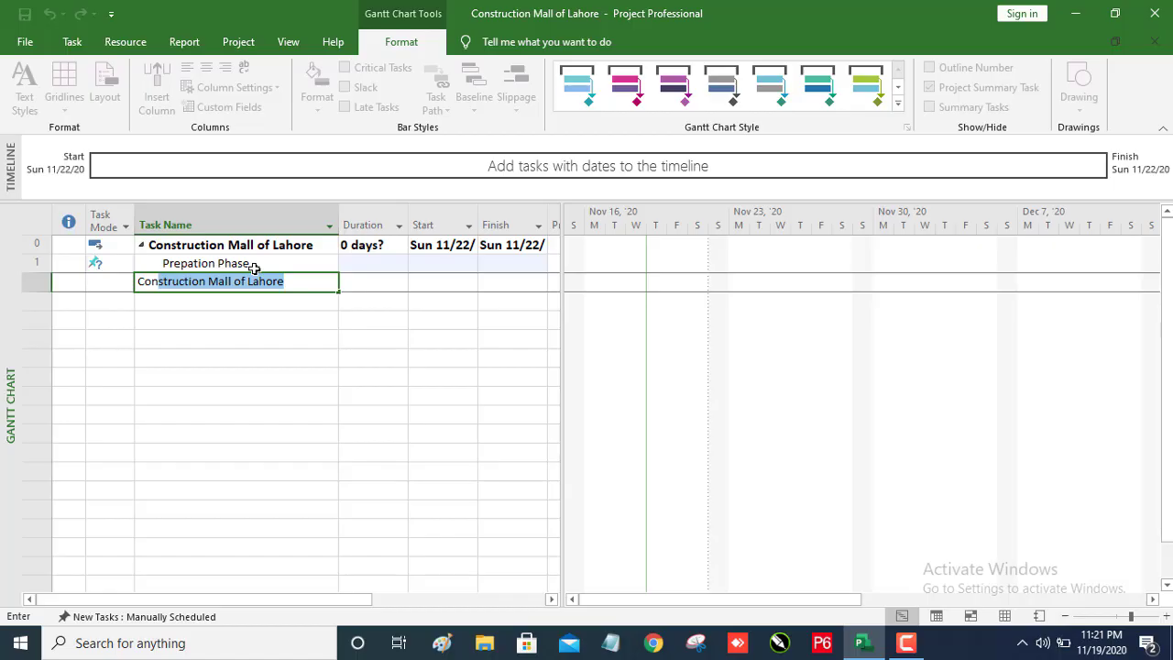
{"action": "key", "text": "BackSpace"}
{"action": "key", "text": "BackSpace"}
{"action": "key", "text": "BackSpace"}
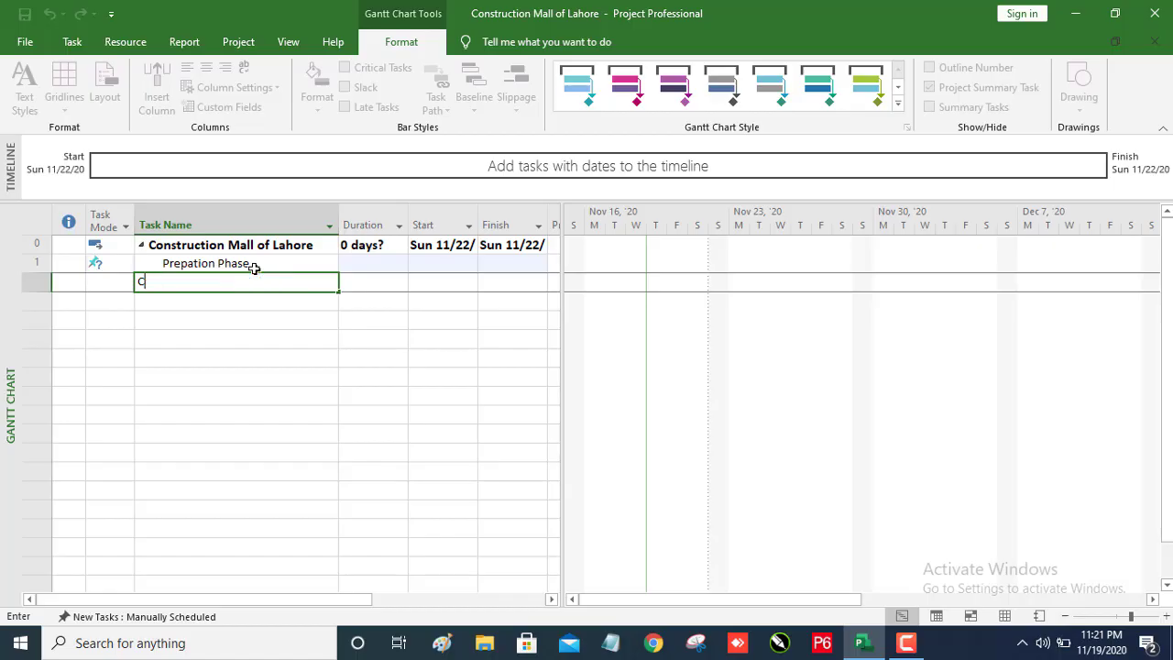
{"action": "key", "text": "BackSpace"}
{"action": "type", "text": "Project Work Start"}
{"action": "key", "text": "Return"}
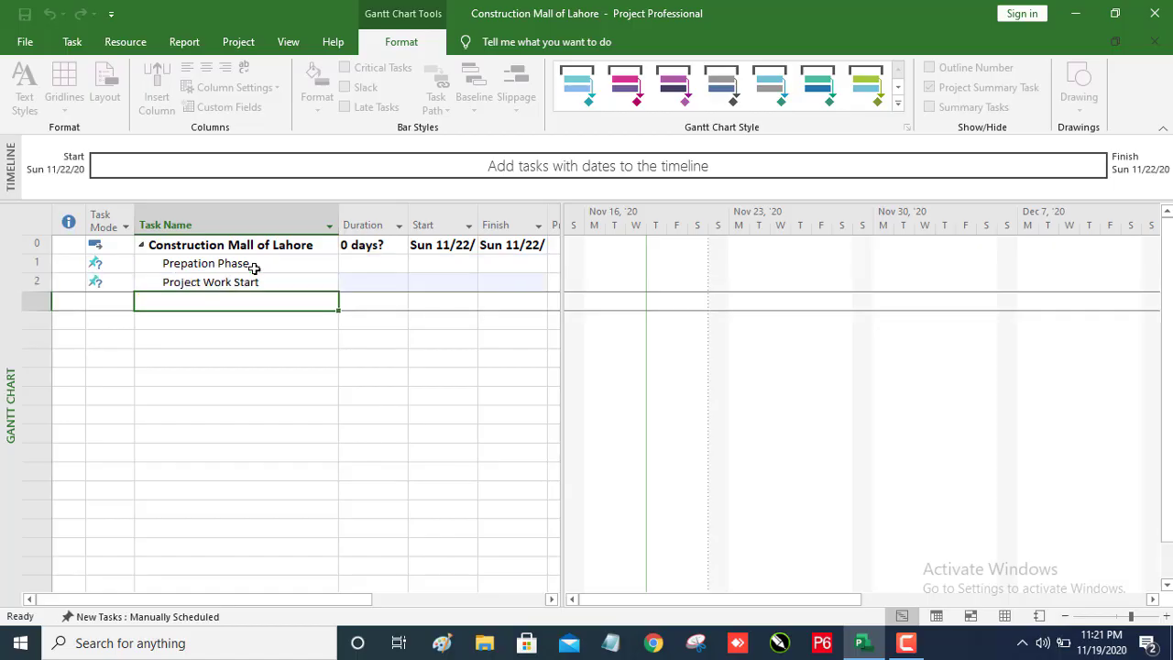
Add the tasks Resource Mobilization and Site Clearnace below Project Work Start
{"action": "type", "text": "Resour"}
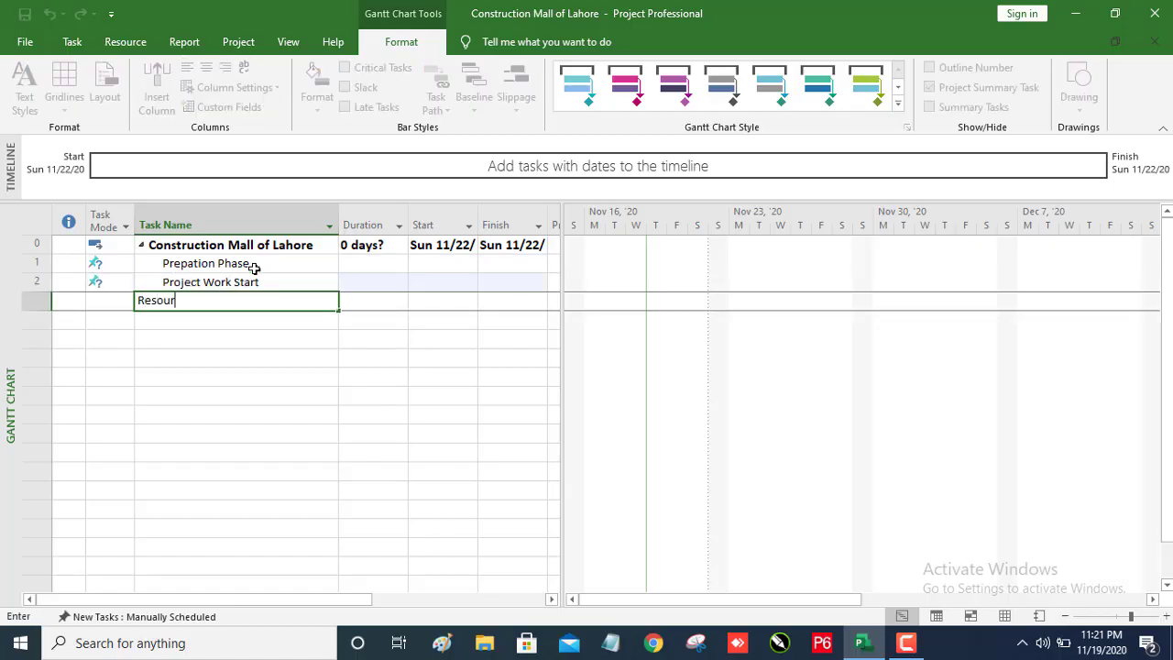
{"action": "type", "text": "ce Mobilization"}
{"action": "key", "text": "Return"}
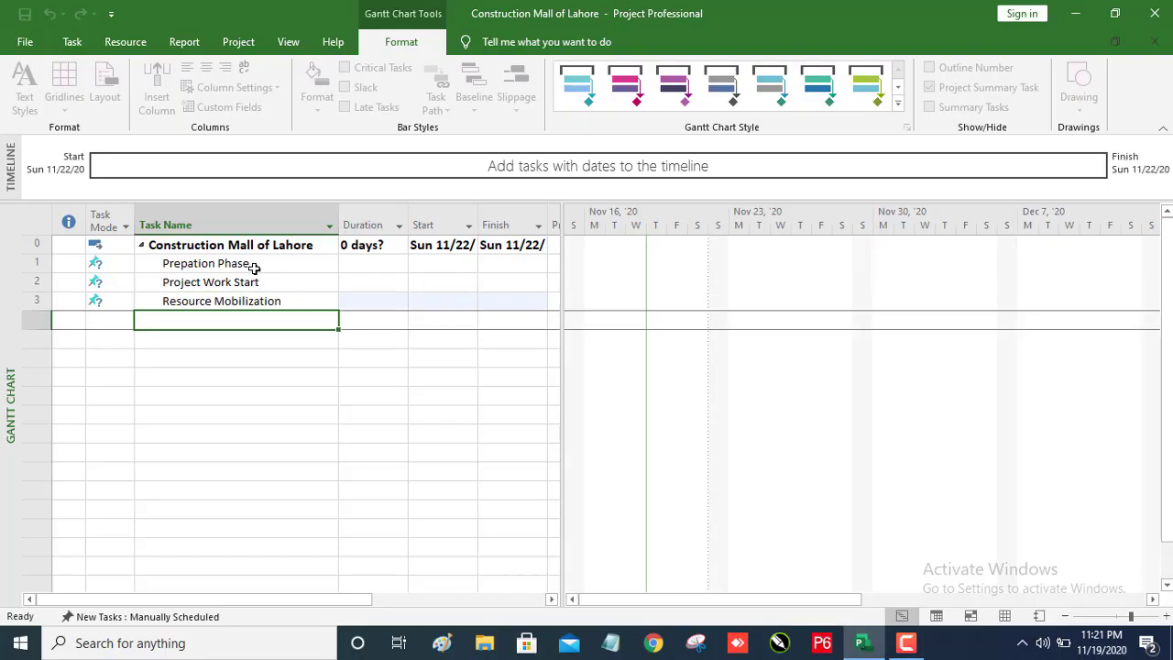
{"action": "type", "text": "Site "}
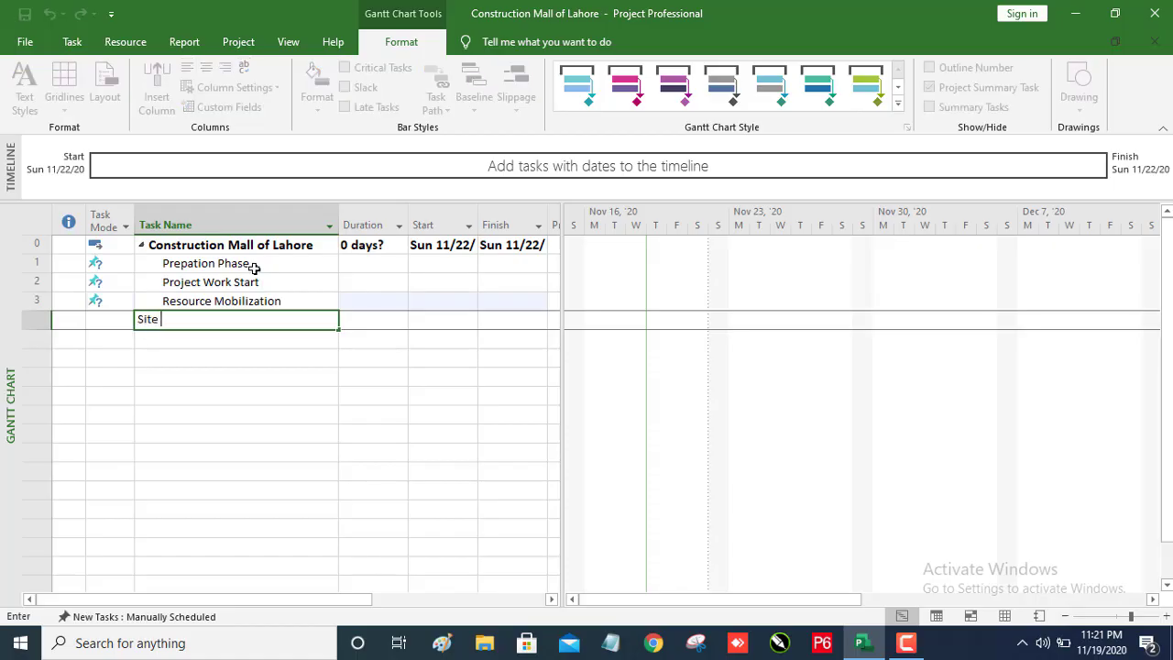
{"action": "type", "text": "Clearnace"}
{"action": "key", "text": "Return"}
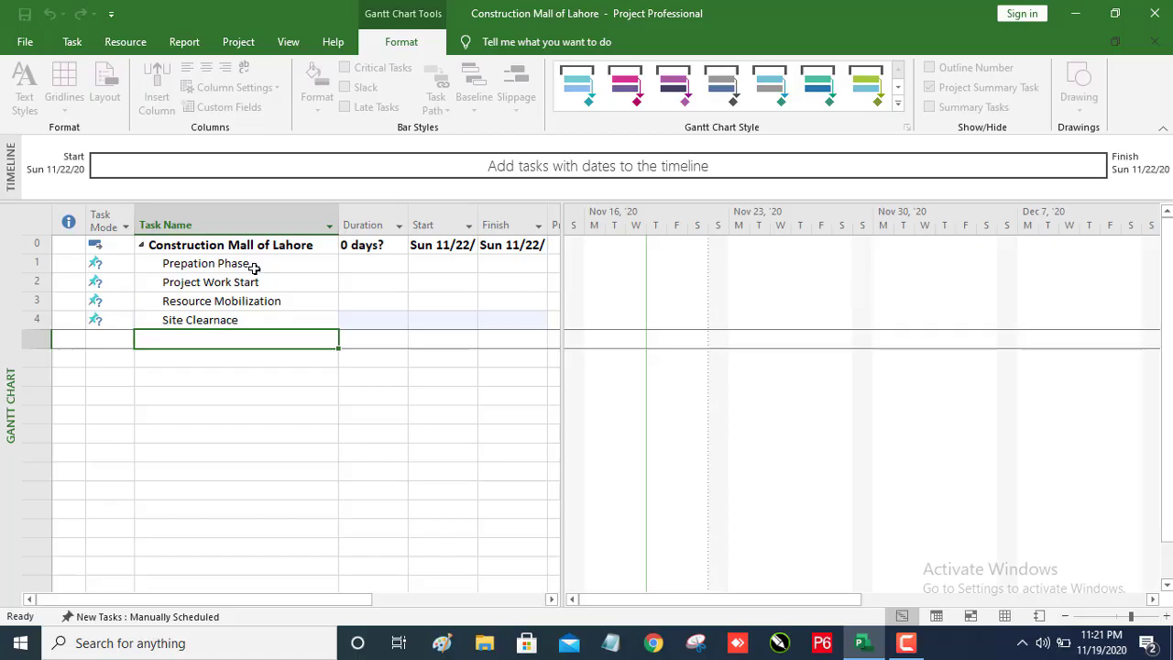
Add a task named Layout /Marking below Site Clearnace
{"action": "type", "text": "M"}
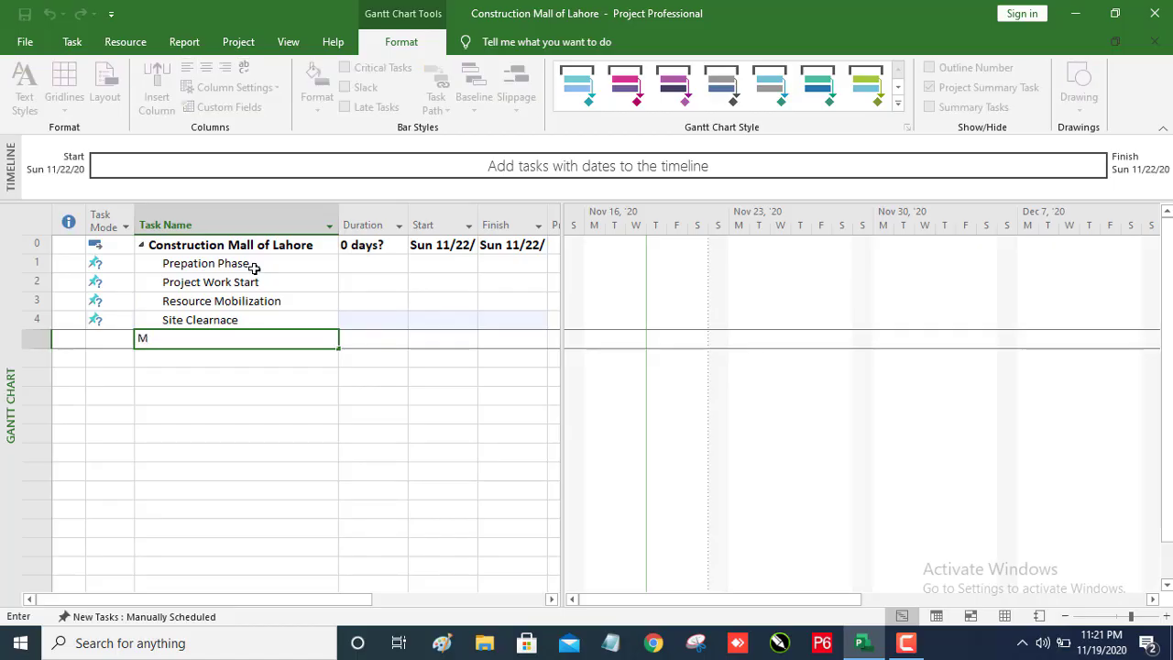
{"action": "type", "text": "A"}
{"action": "key", "text": "BackSpace"}
{"action": "key", "text": "BackSpace"}
{"action": "type", "text": "IA"}
{"action": "key", "text": "BackSpace"}
{"action": "key", "text": "BackSpace"}
{"action": "type", "text": "I"}
{"action": "type", "text": "Layout"}
{"action": "type", "text": " Ma"}
{"action": "key", "text": "BackSpace"}
{"action": "key", "text": "BackSpace"}
{"action": "type", "text": "/Marking"}
{"action": "key", "text": "Return"}
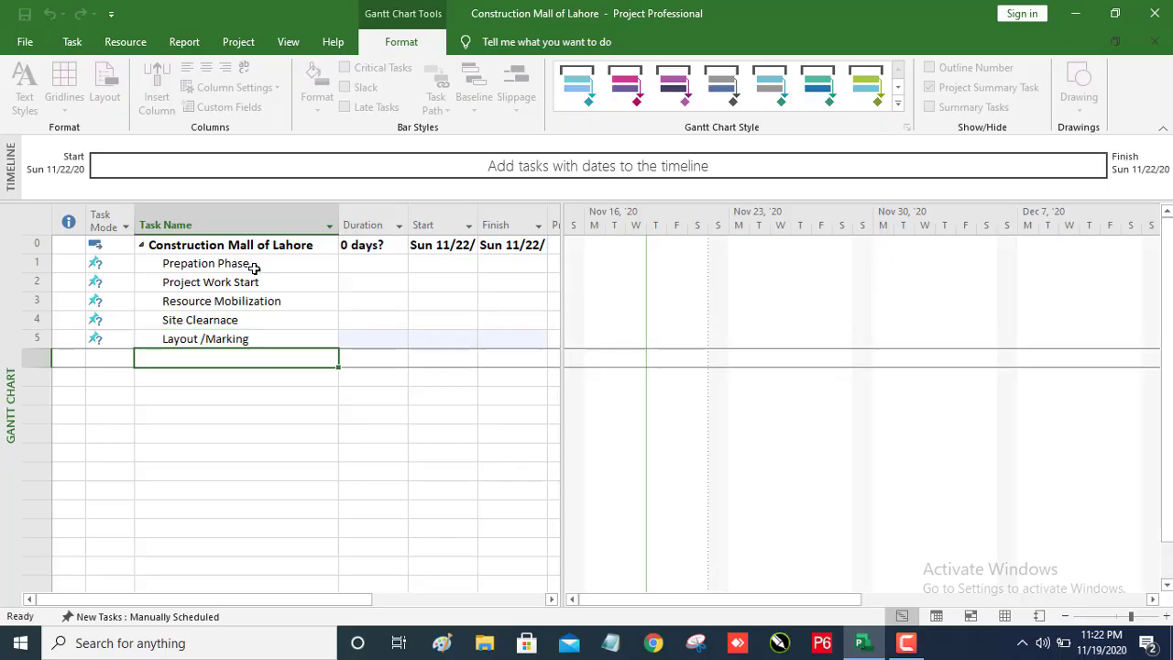
Add a task named Construction Phase below Layout /Marking
{"action": "type", "text": "Construc"}
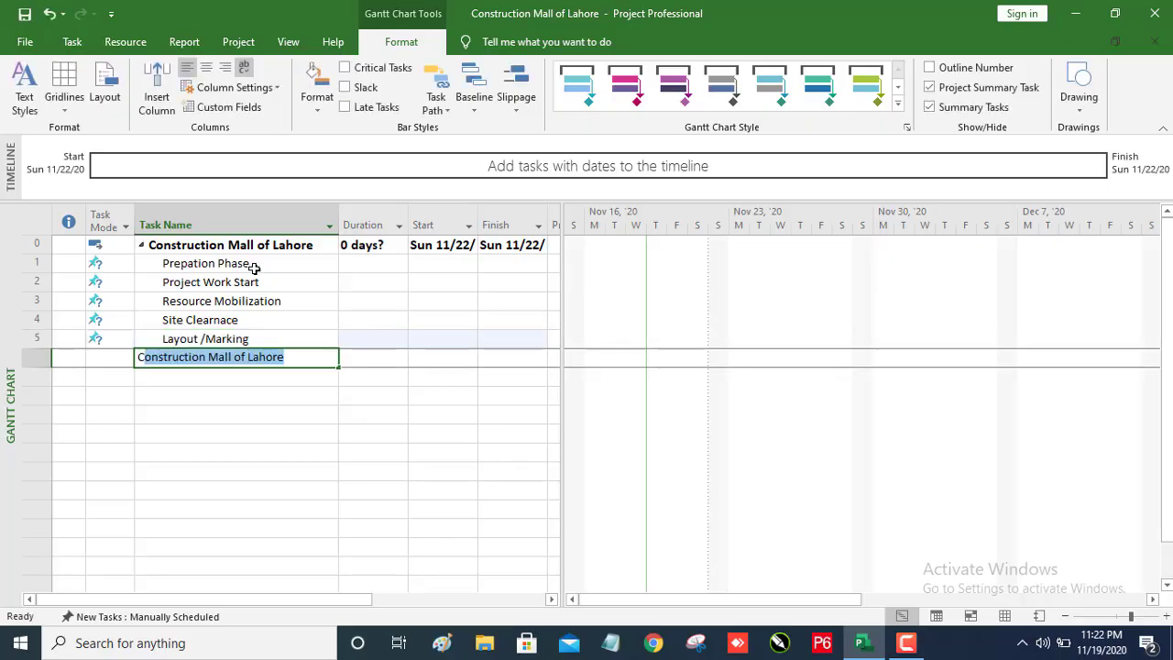
{"action": "type", "text": "ti"}
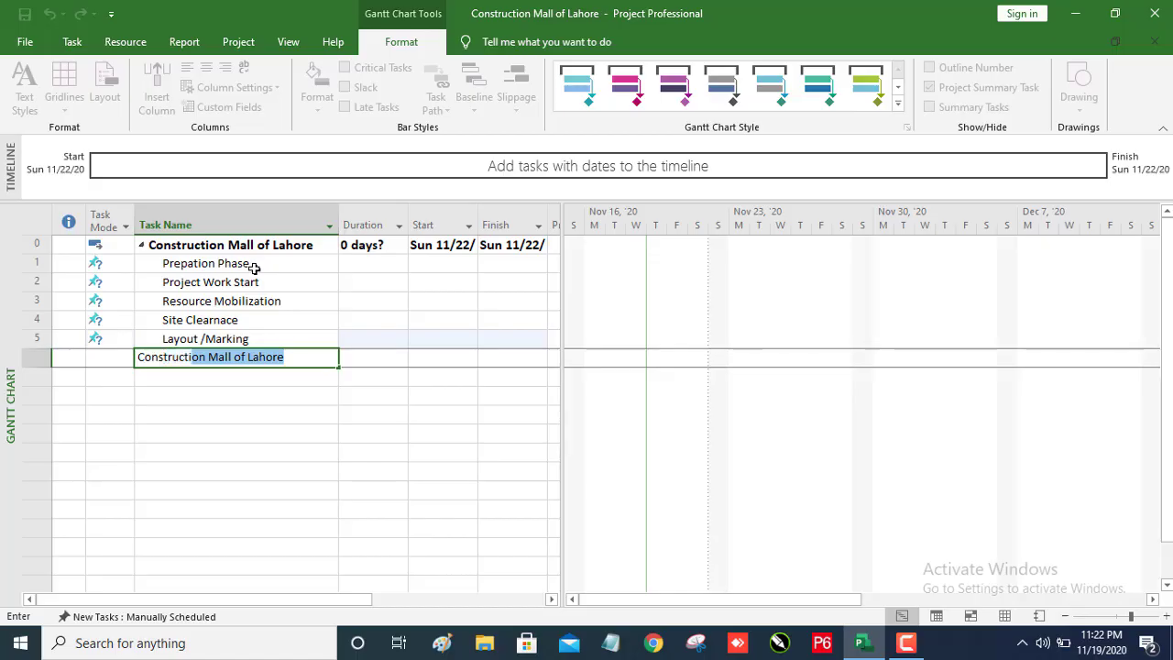
{"action": "type", "text": "on PH"}
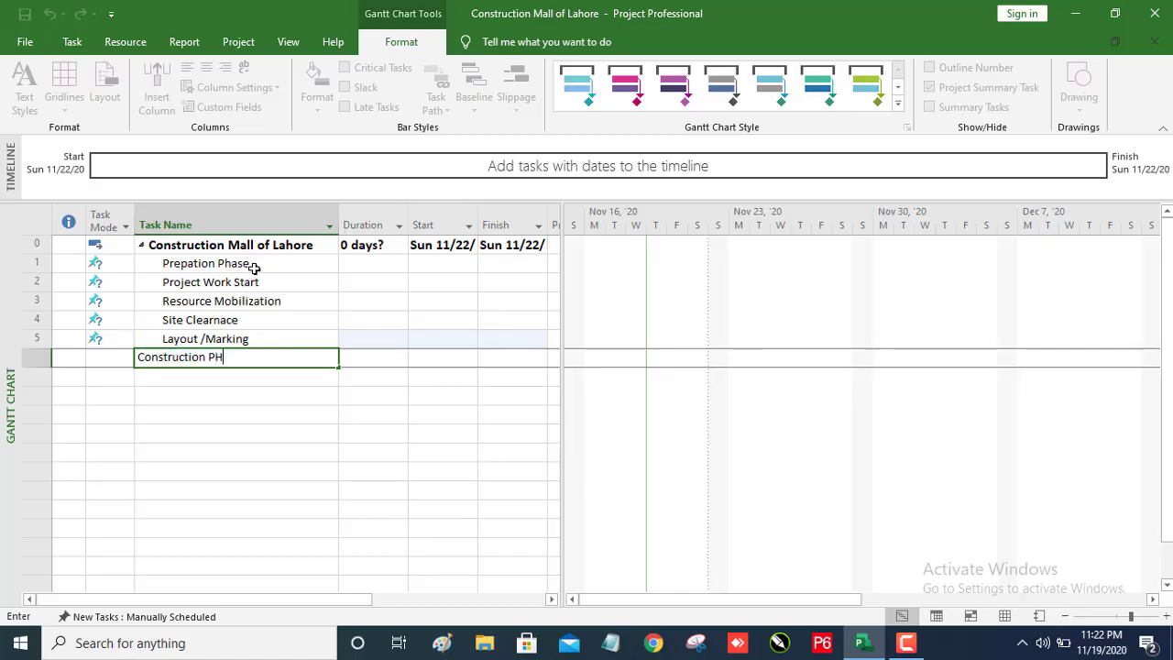
{"action": "key", "text": "BackSpace"}
{"action": "type", "text": "hase"}
{"action": "key", "text": "Return"}
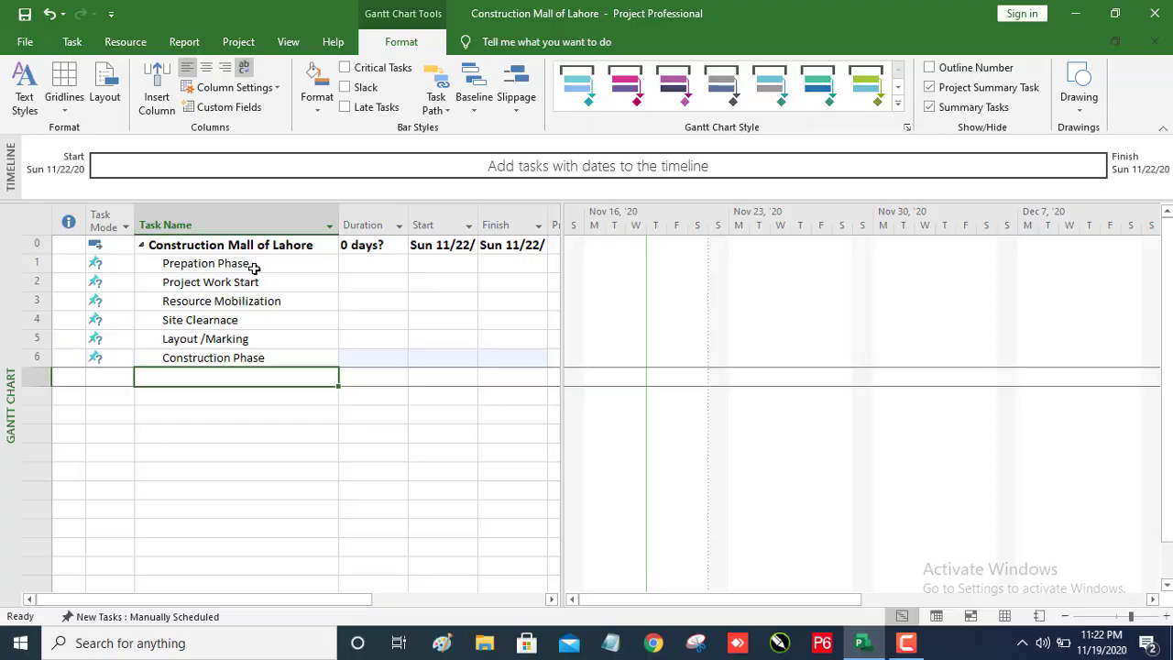
Add the tasks Construction work start and Excation below Construction Phase
{"action": "type", "text": "C"}
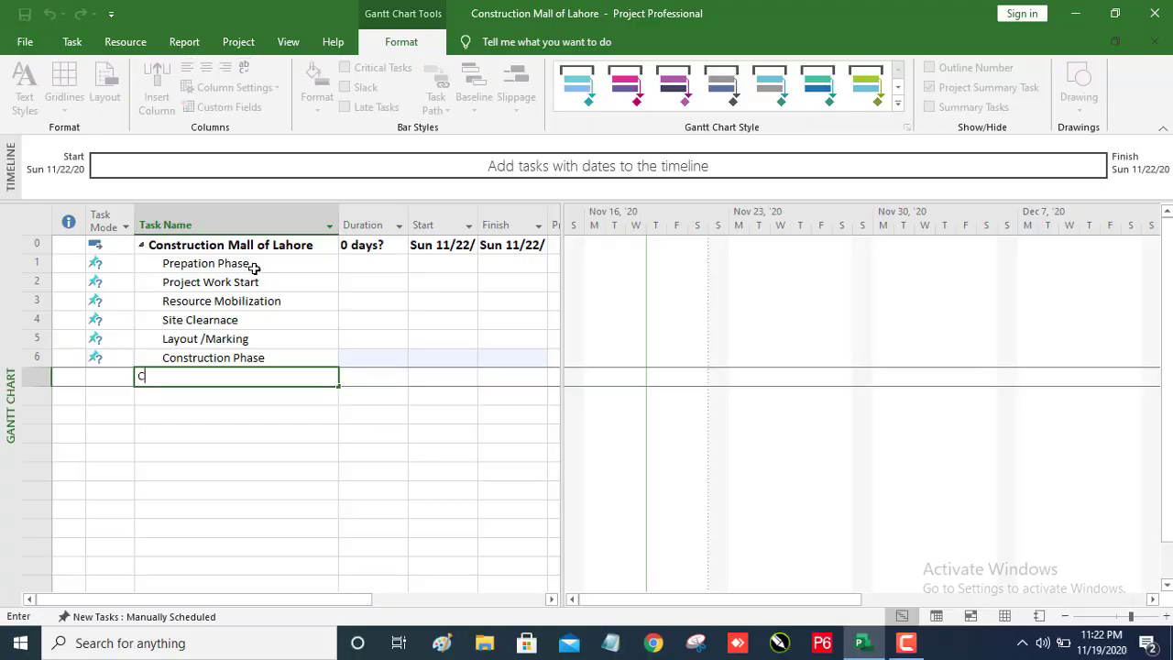
{"action": "type", "text": "onstruction work start"}
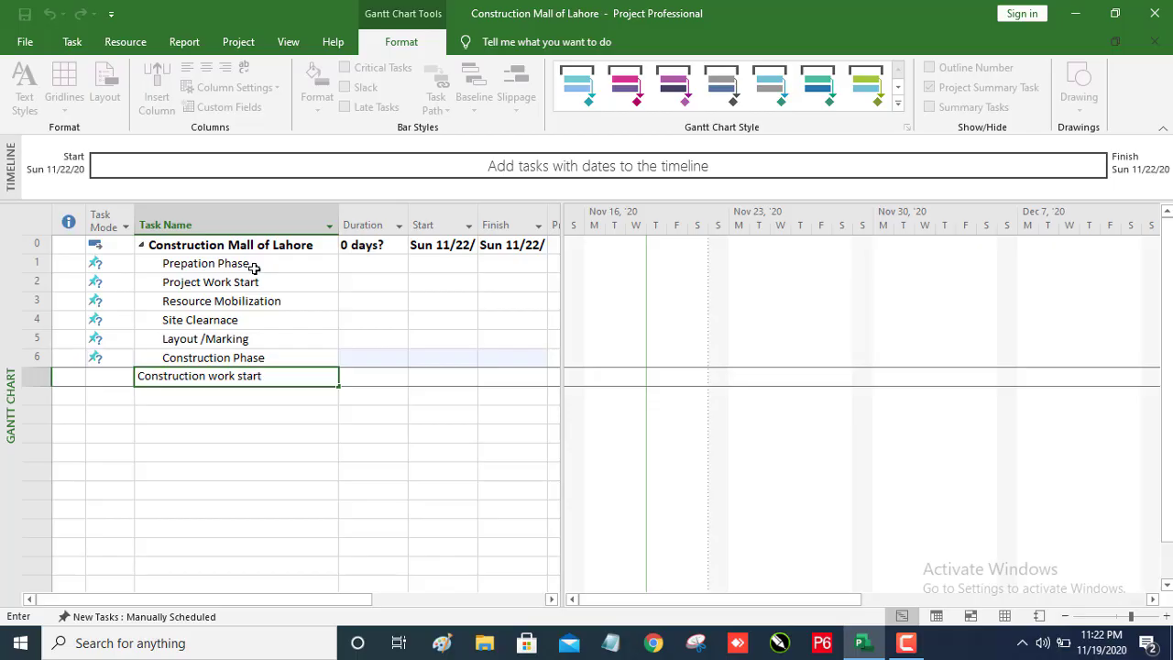
{"action": "key", "text": "Return"}
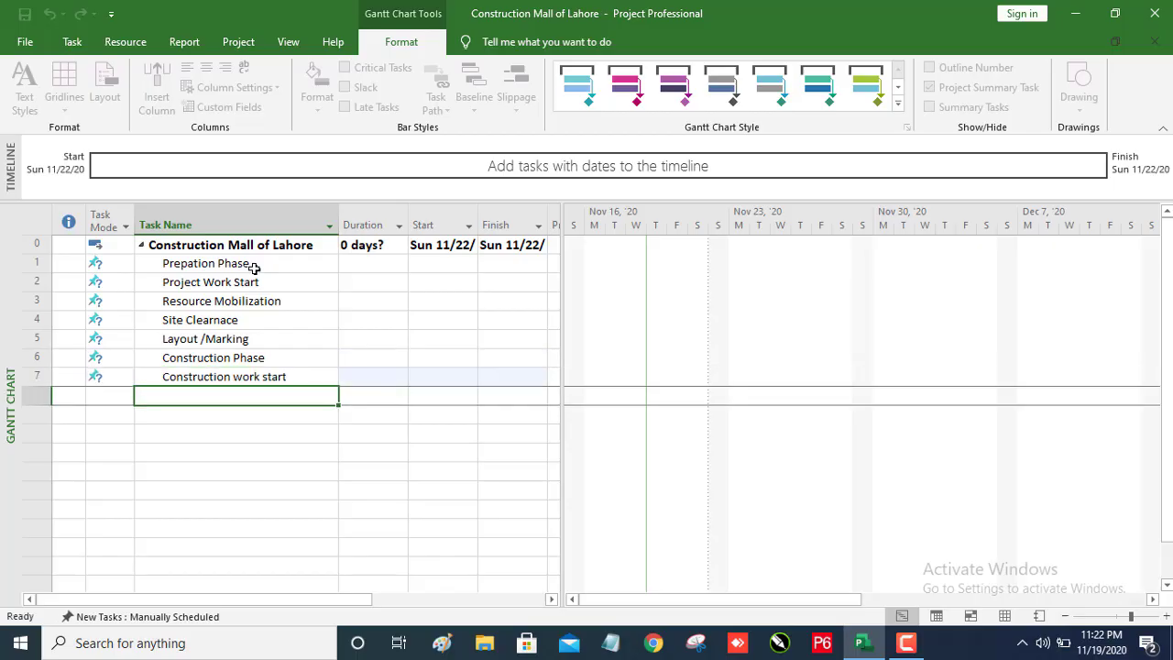
{"action": "type", "text": "E"}
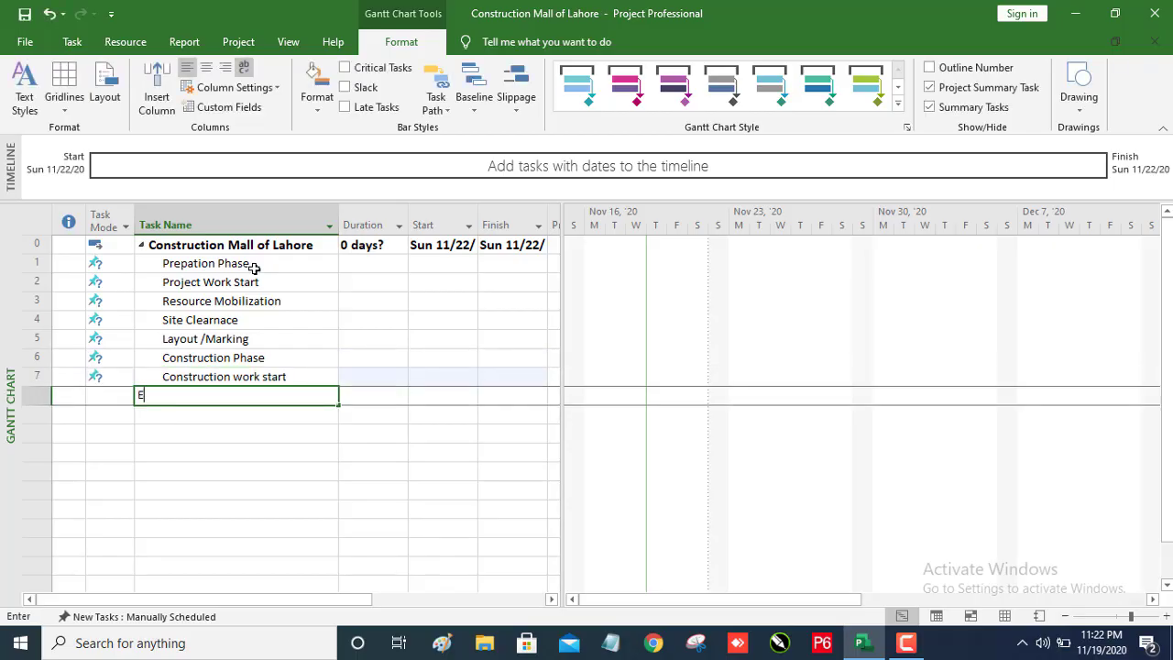
{"action": "type", "text": "xcation"}
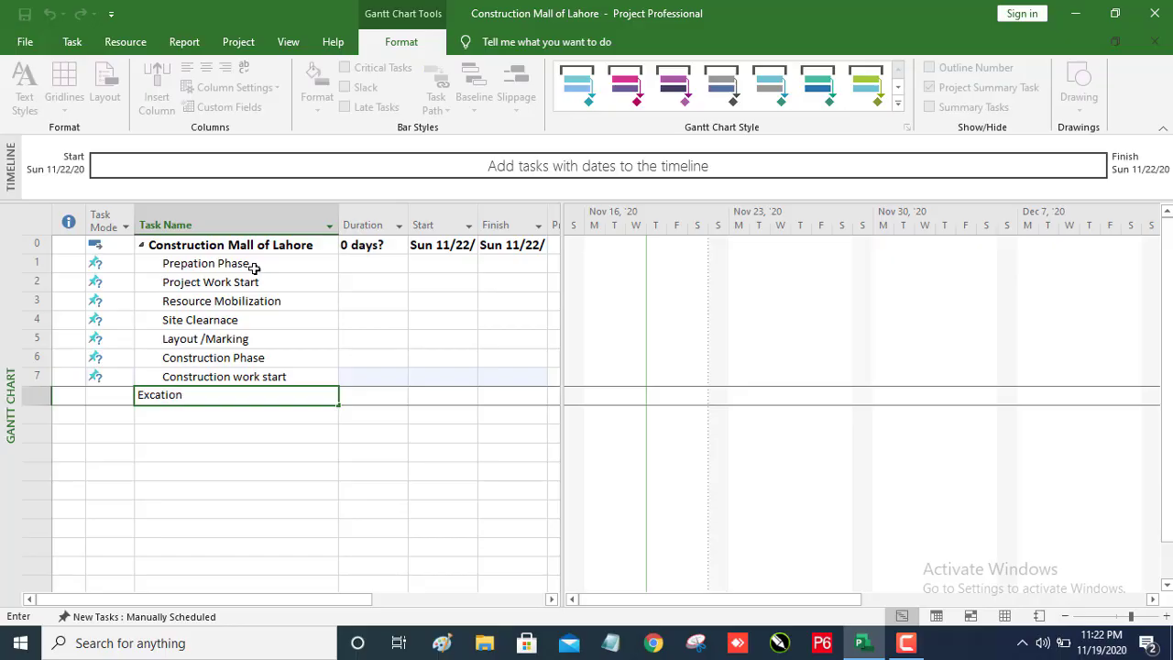
{"action": "key", "text": "Return"}
Add a task named Foundation Steel below Excation
{"action": "type", "text": "F"}
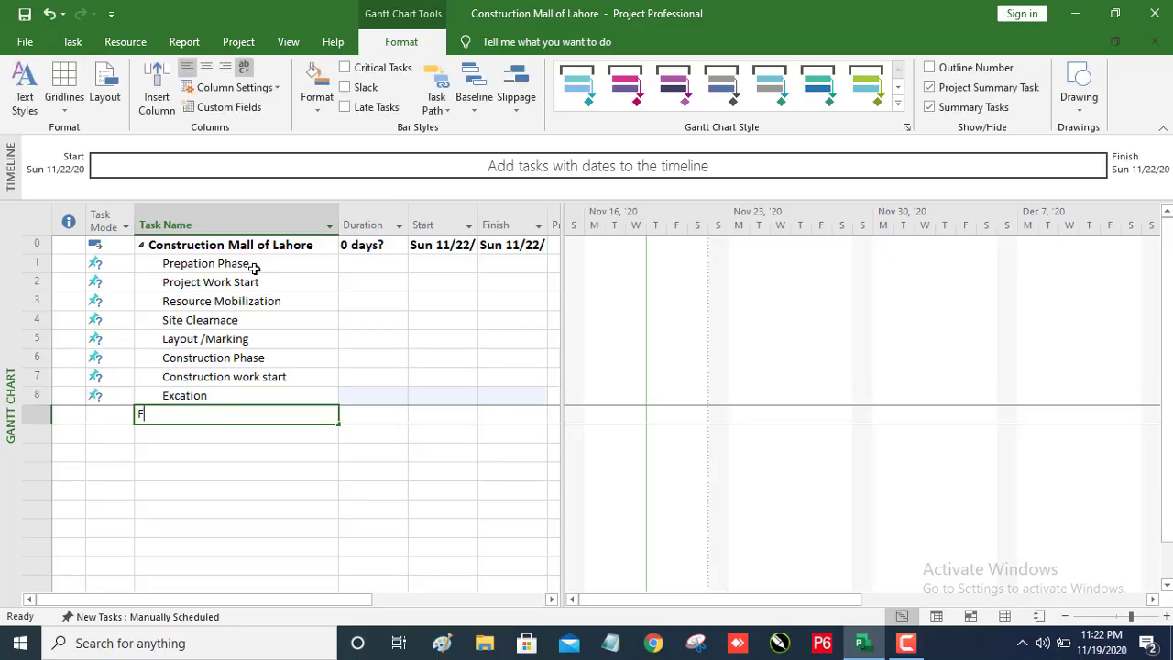
{"action": "type", "text": "oundato"}
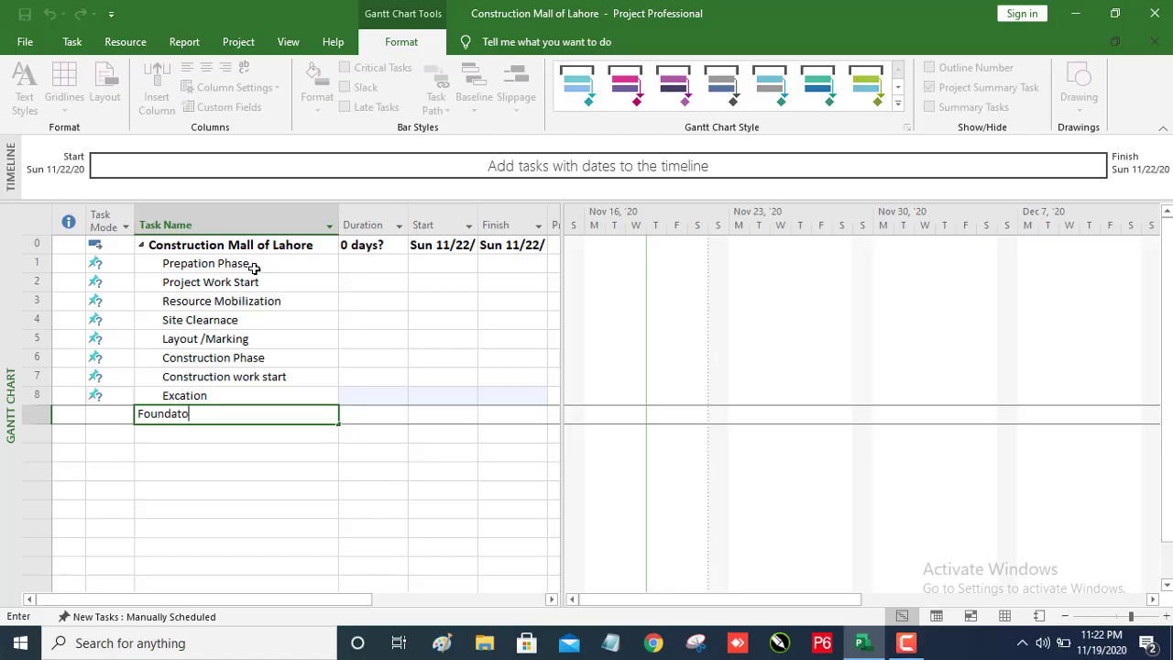
{"action": "type", "text": "n"}
{"action": "key", "text": "BackSpace"}
{"action": "key", "text": "BackSpace"}
{"action": "key", "text": "BackSpace"}
{"action": "type", "text": "ion Steel"}
{"action": "key", "text": "Return"}
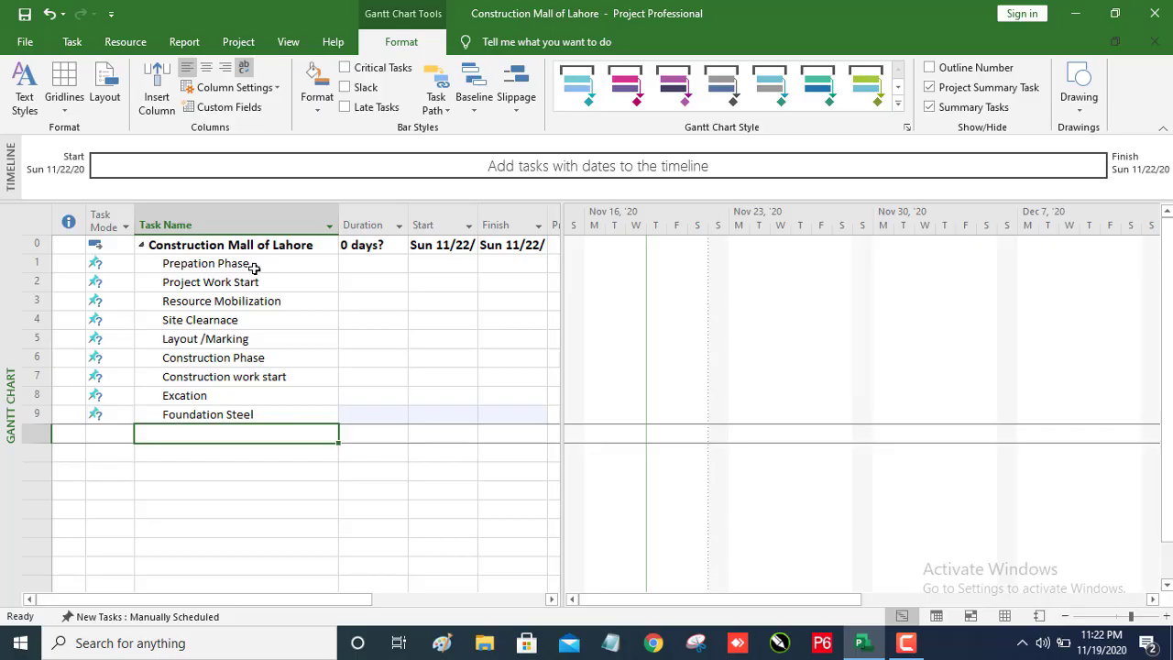
Add the tasks Shuttering and Concrete below Foundation Steel
{"action": "type", "text": "Shutte"}
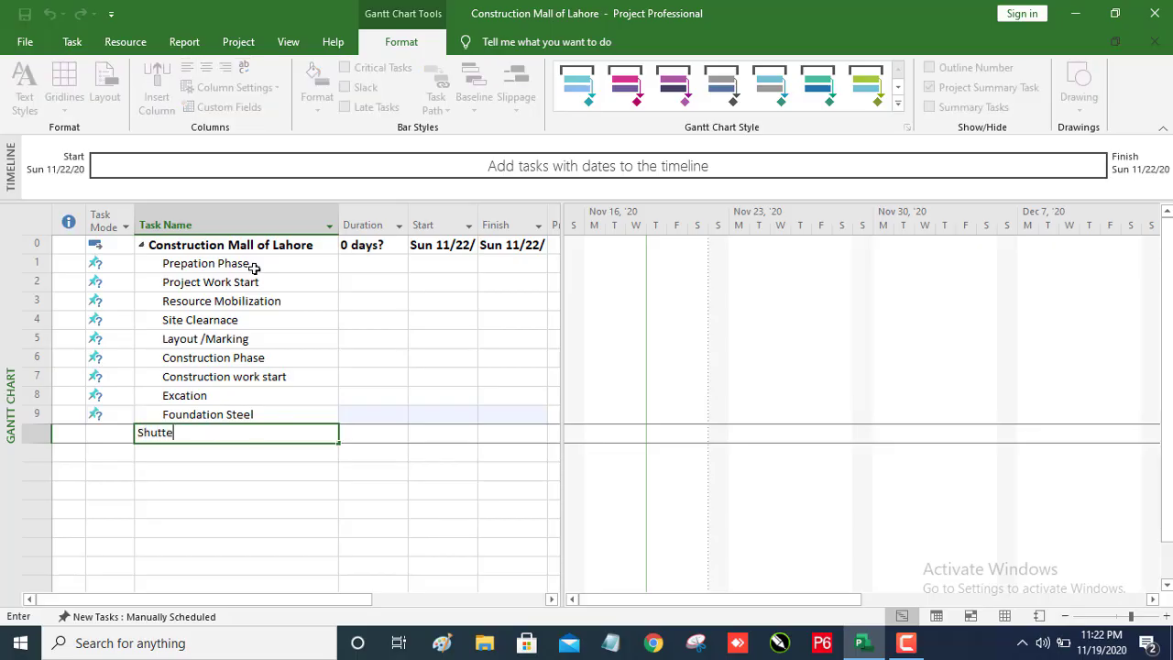
{"action": "type", "text": "ring"}
{"action": "key", "text": "Return"}
{"action": "type", "text": "Con"}
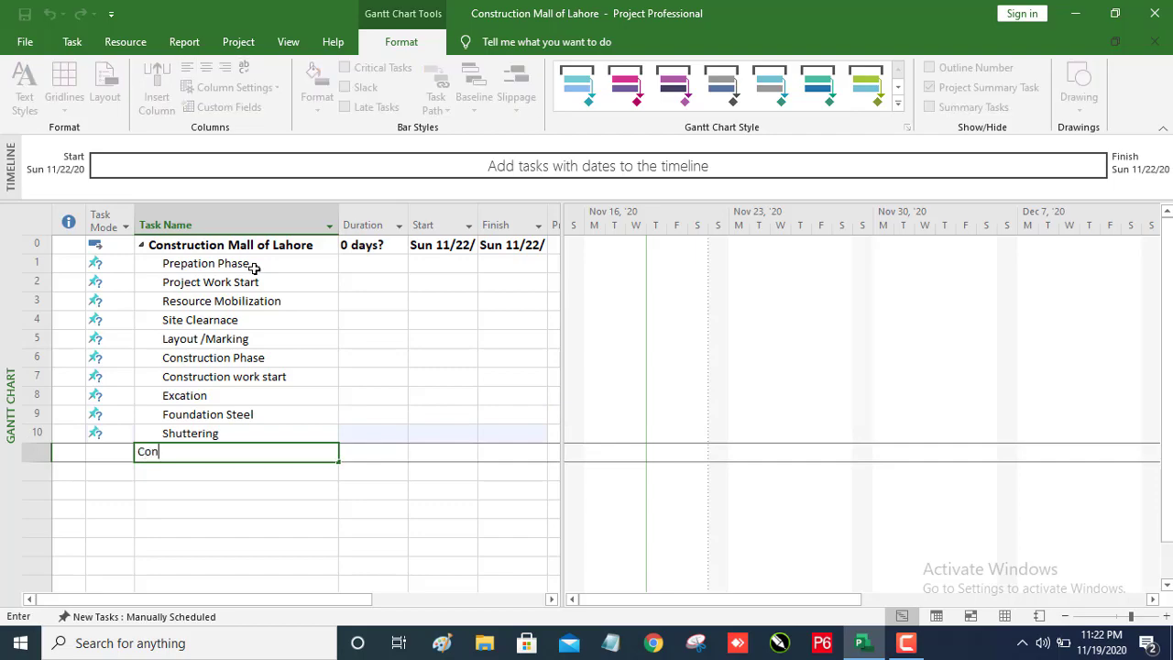
{"action": "type", "text": "crete"}
{"action": "left_click", "coordinate": [272, 485]}
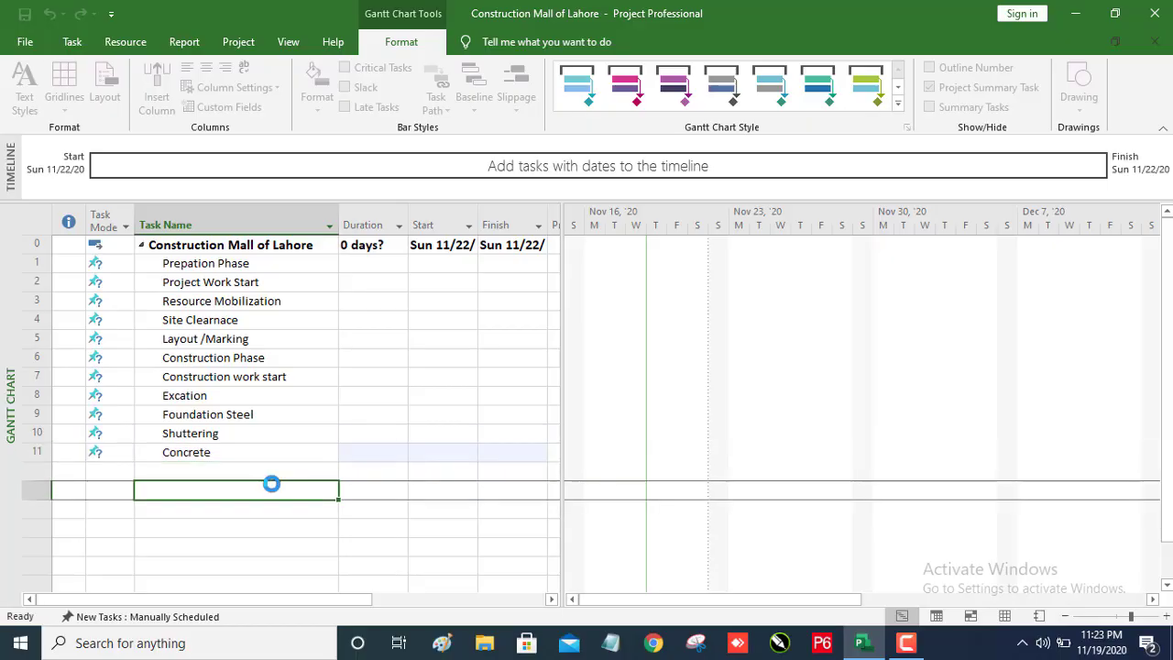
{"action": "left_click", "coordinate": [195, 471]}
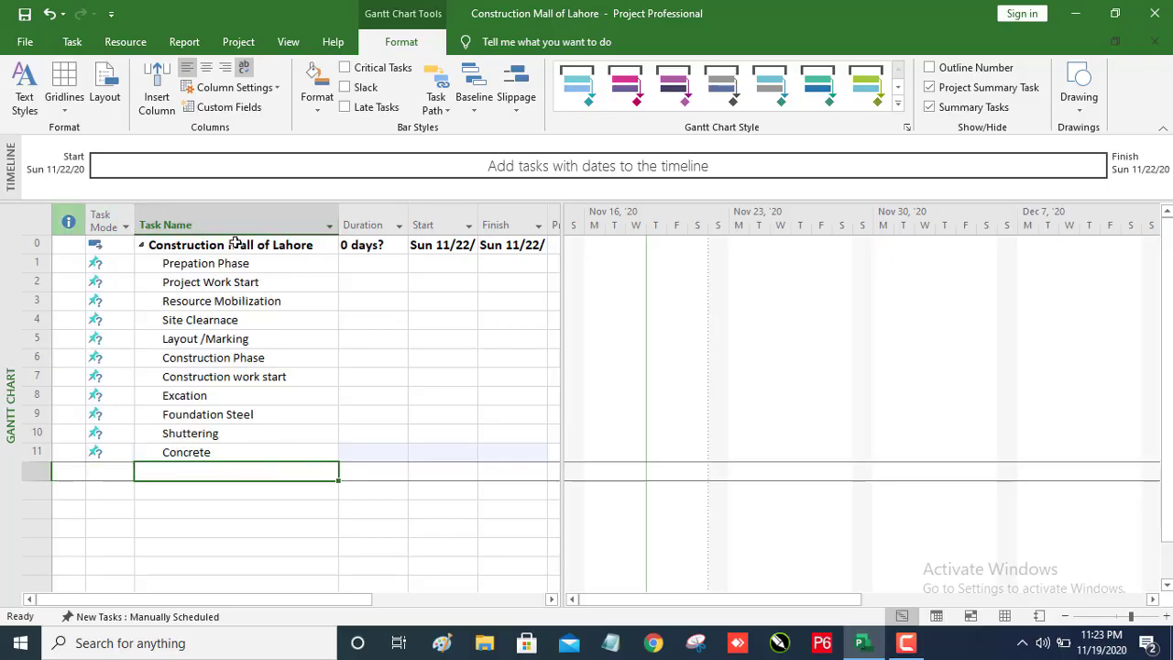
Switch the task mode of all tasks in the list to Auto Schedule
{"action": "mouse_move", "coordinate": [99, 211]}
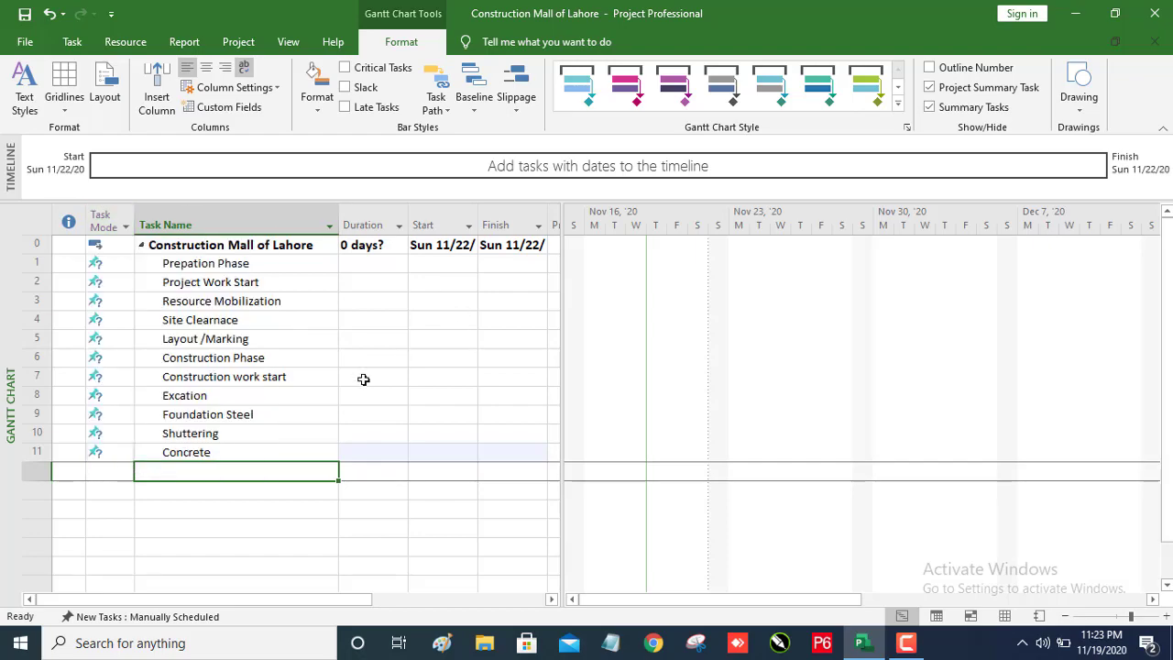
{"action": "left_click", "coordinate": [108, 208]}
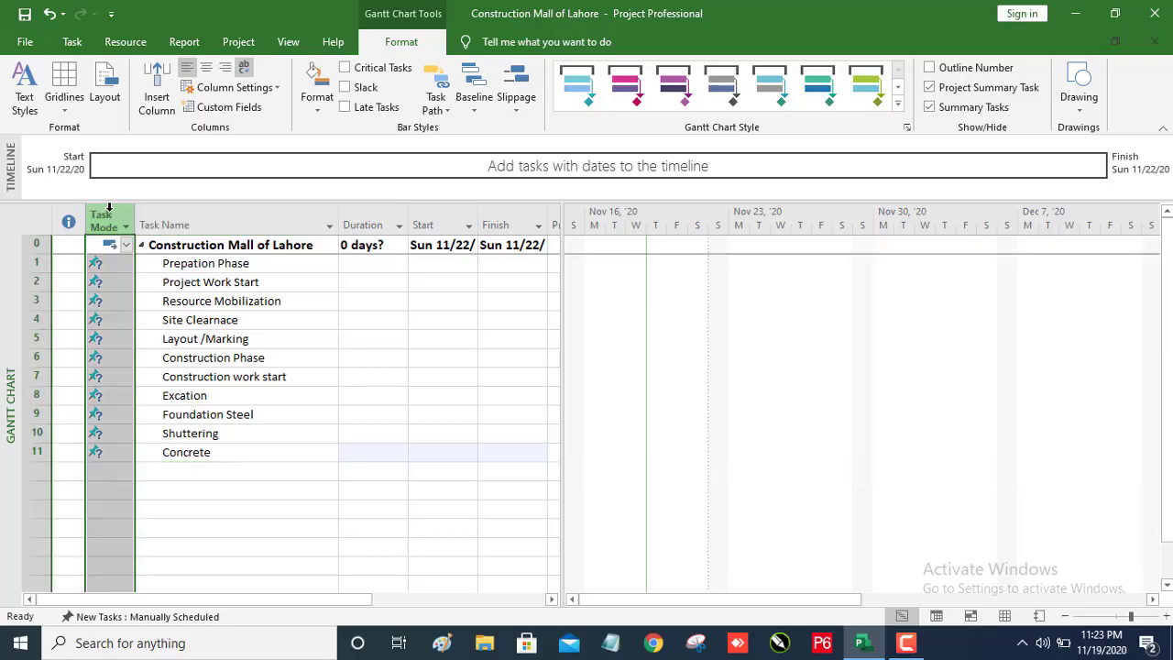
{"action": "left_click", "coordinate": [71, 42]}
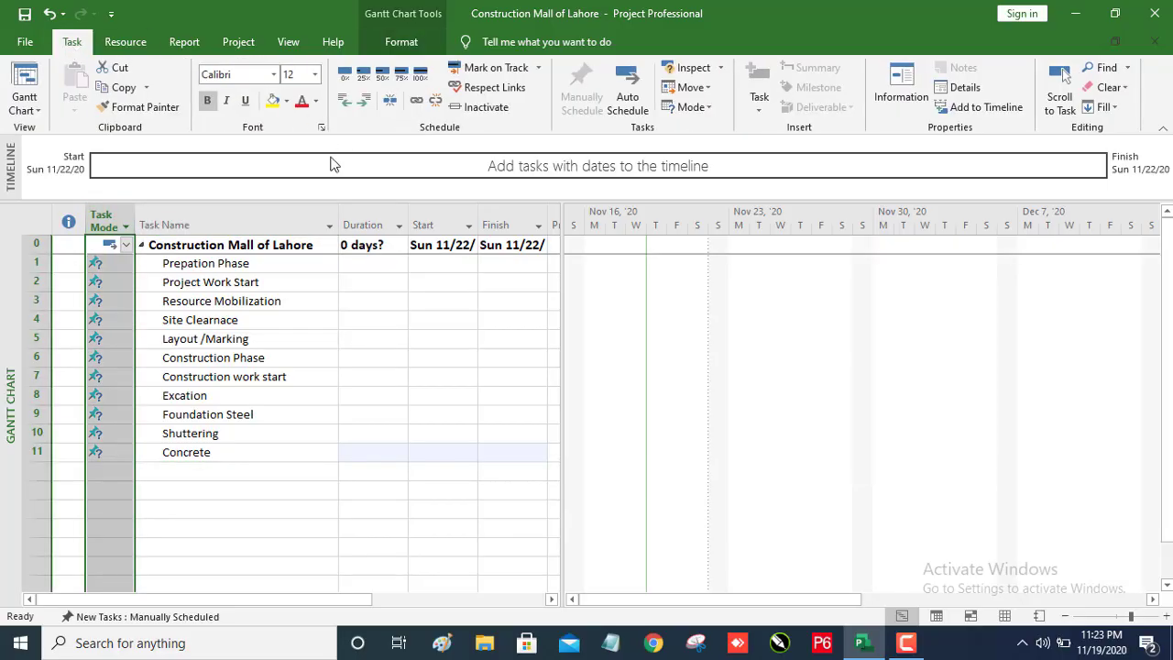
{"action": "left_click", "coordinate": [630, 112]}
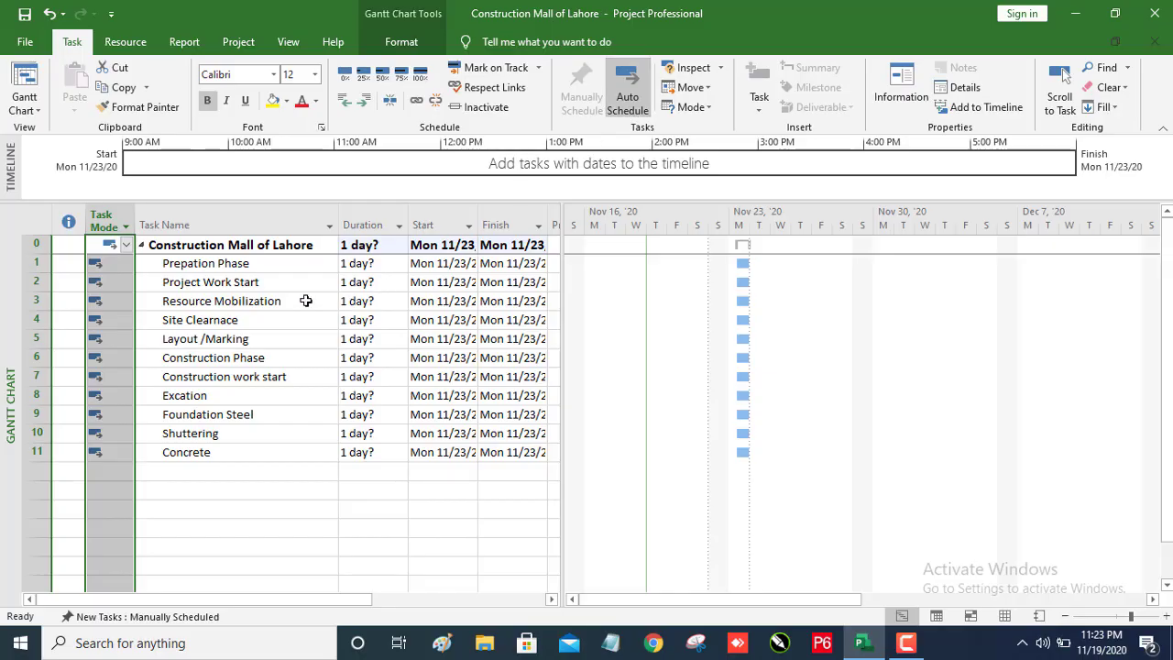
Set the duration of Project Work Start to 0 days and of Resource Mobilization to 7 days
{"action": "left_click", "coordinate": [376, 266]}
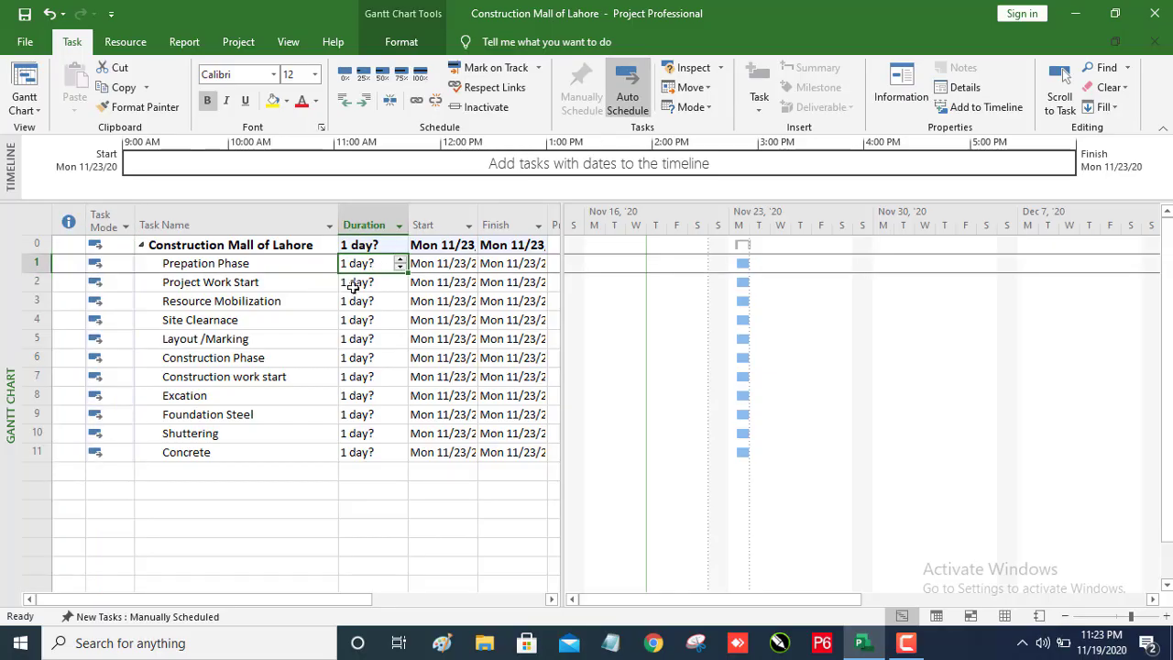
{"action": "left_click", "coordinate": [361, 286]}
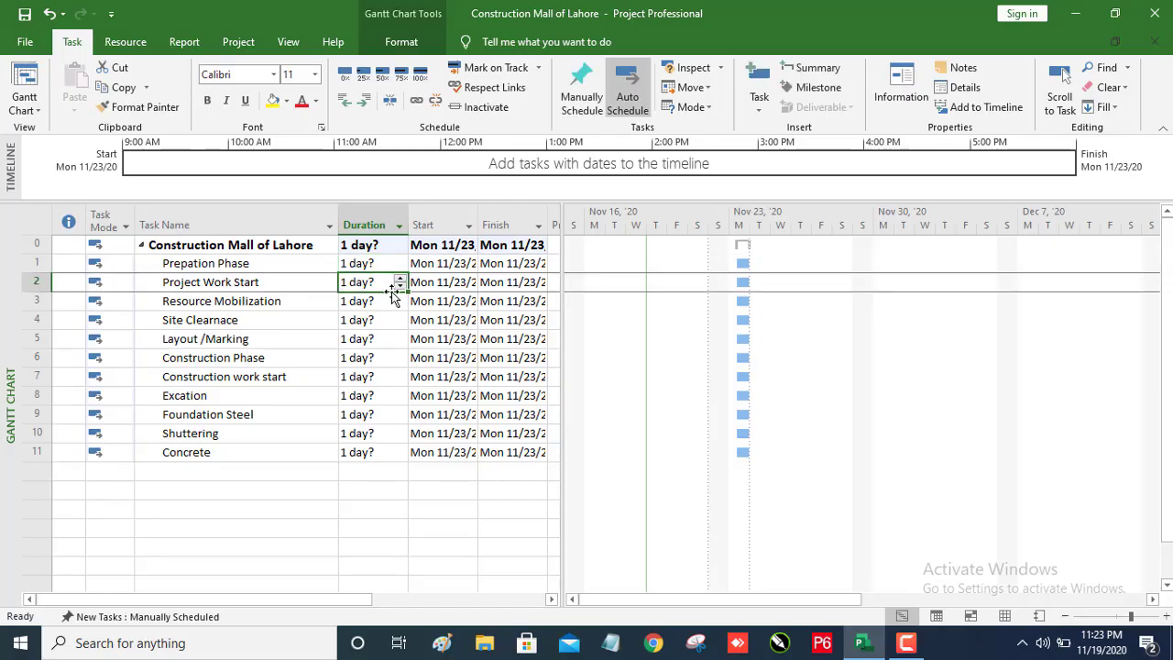
{"action": "type", "text": "0"}
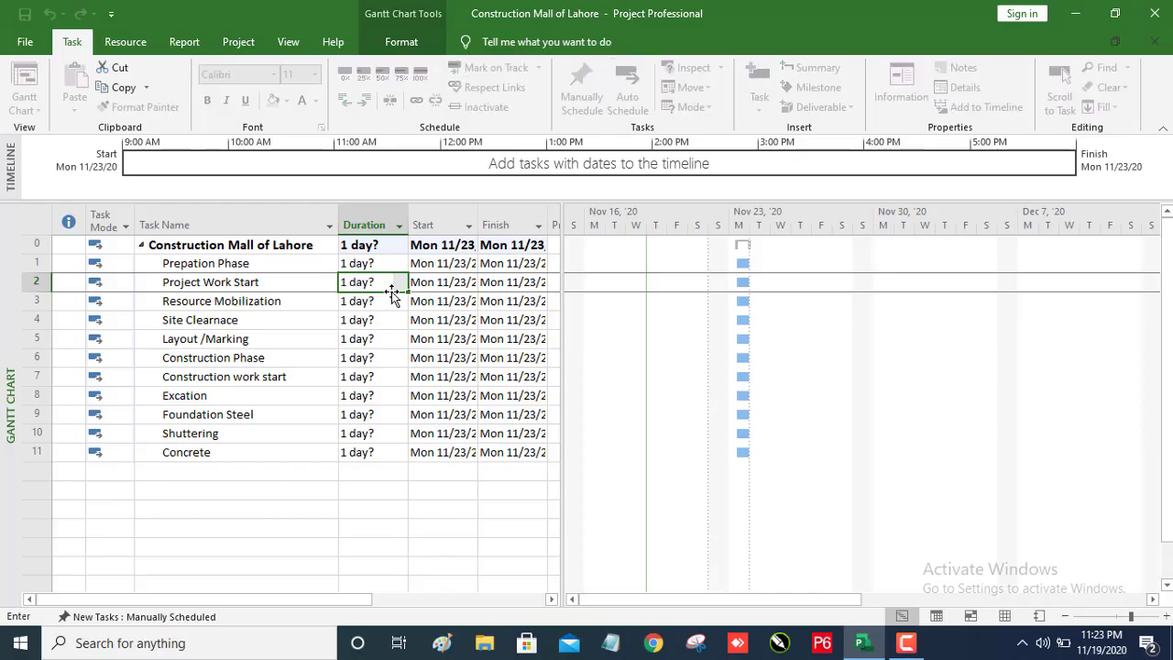
{"action": "key", "text": "Return"}
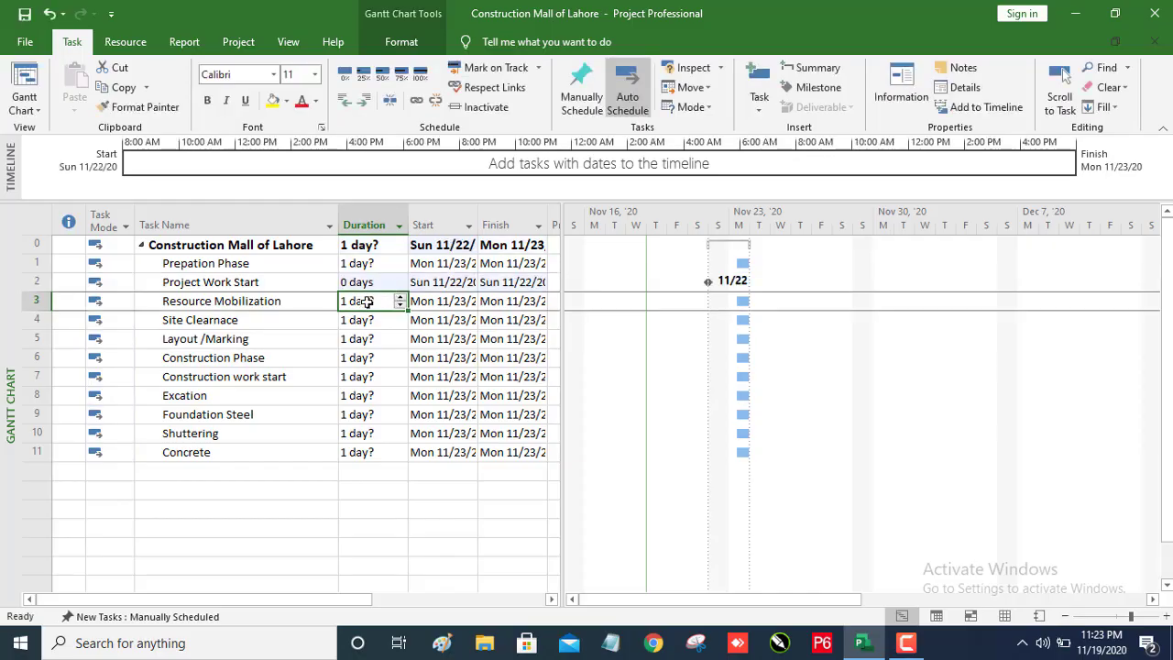
{"action": "type", "text": "7"}
{"action": "key", "text": "Return"}
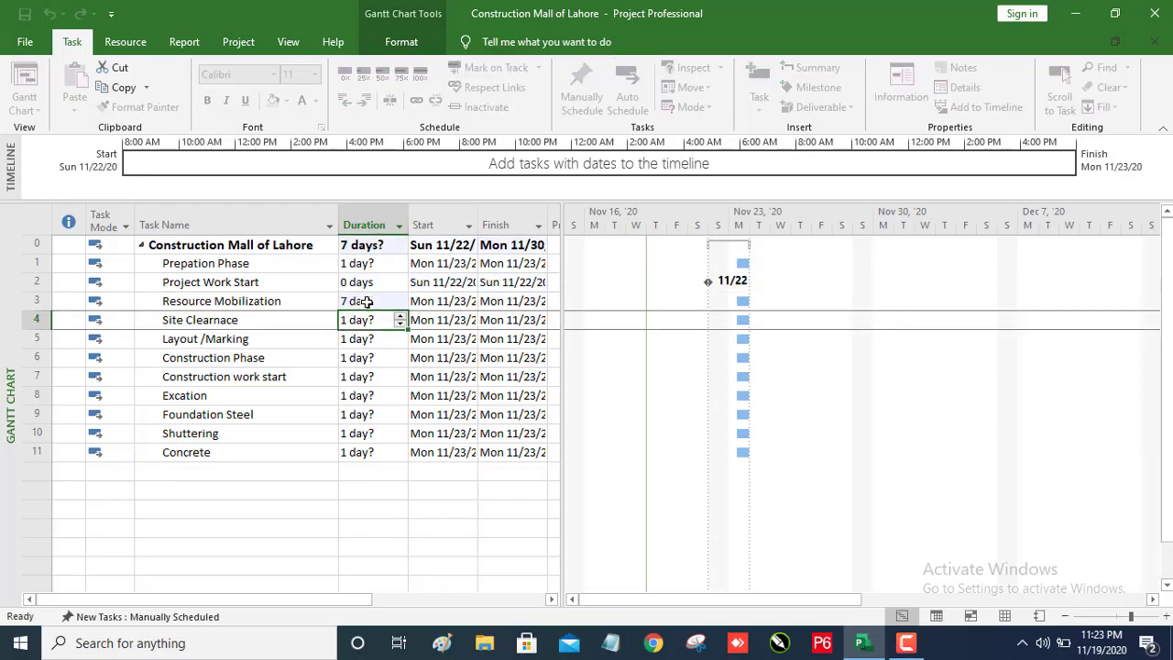
Set the duration of Site Clearnace to 15 days and of Layout /Marking to 5 days
{"action": "key", "text": "Return"}
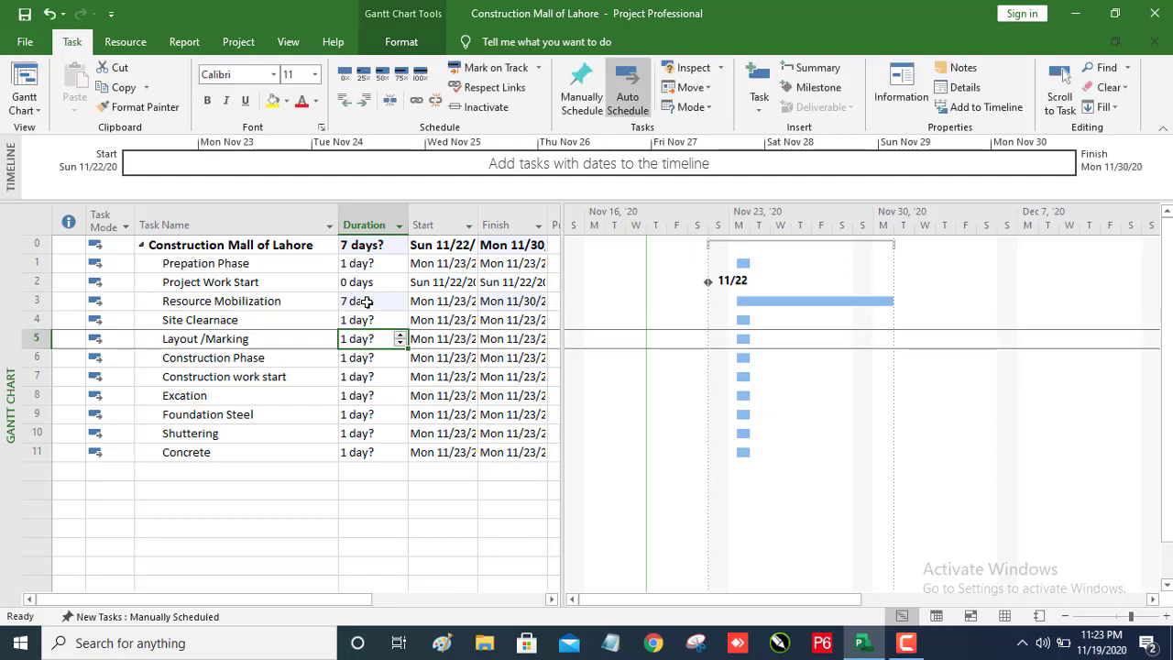
{"action": "key", "text": "Up"}
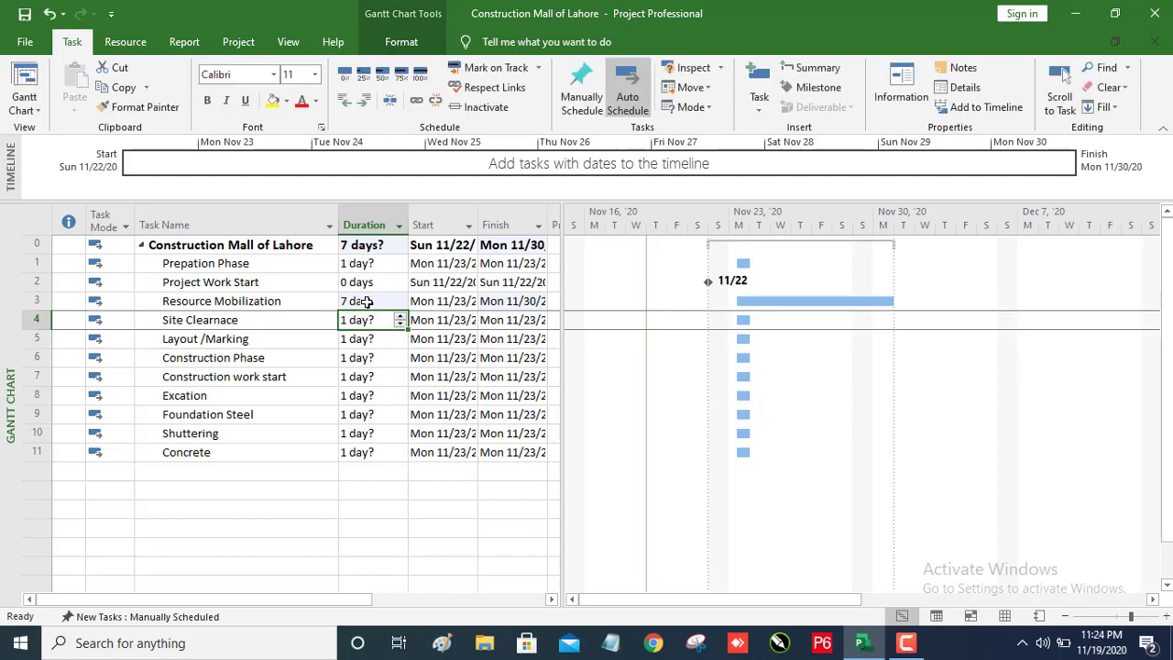
{"action": "type", "text": "15"}
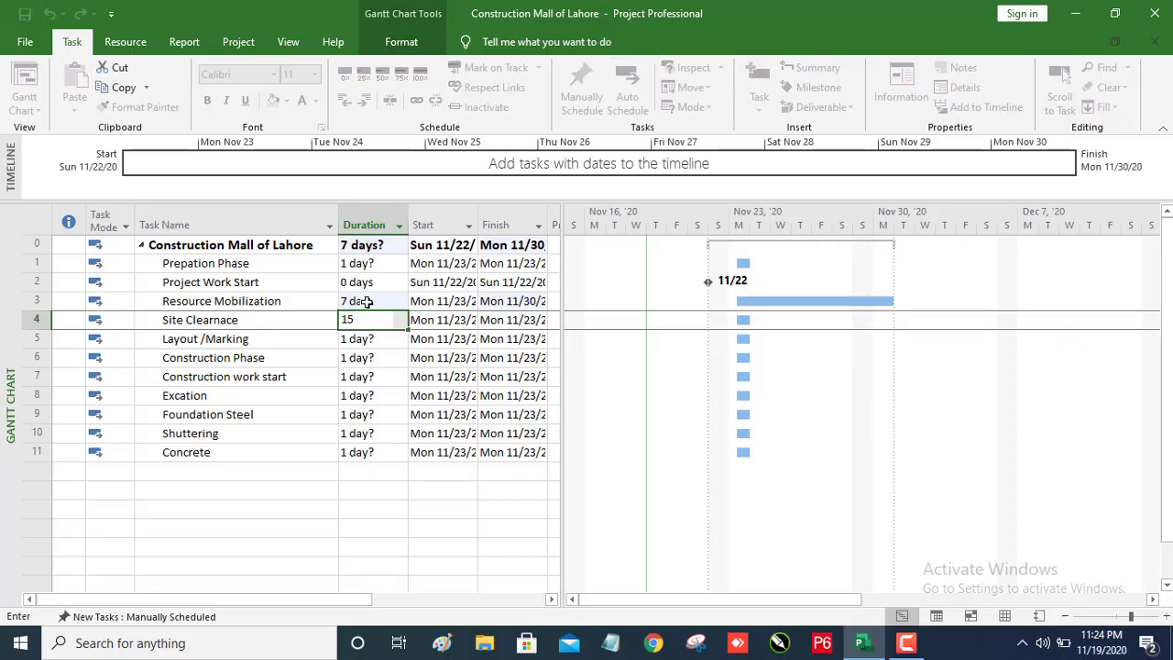
{"action": "key", "text": "Return"}
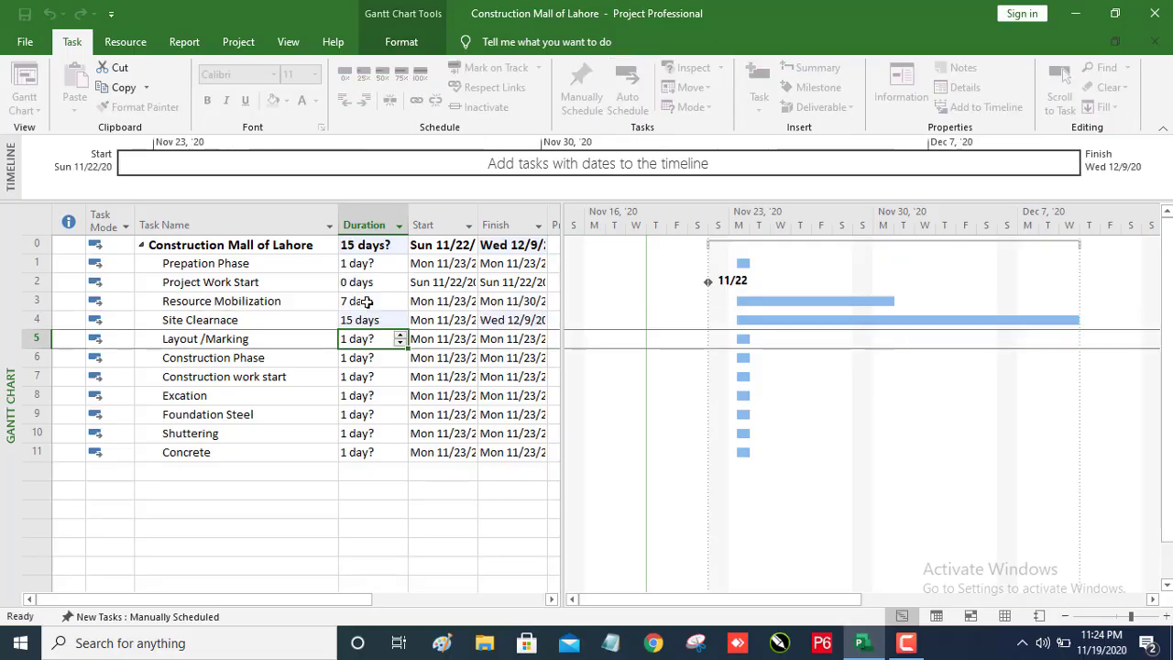
{"action": "type", "text": "5"}
{"action": "key", "text": "Return"}
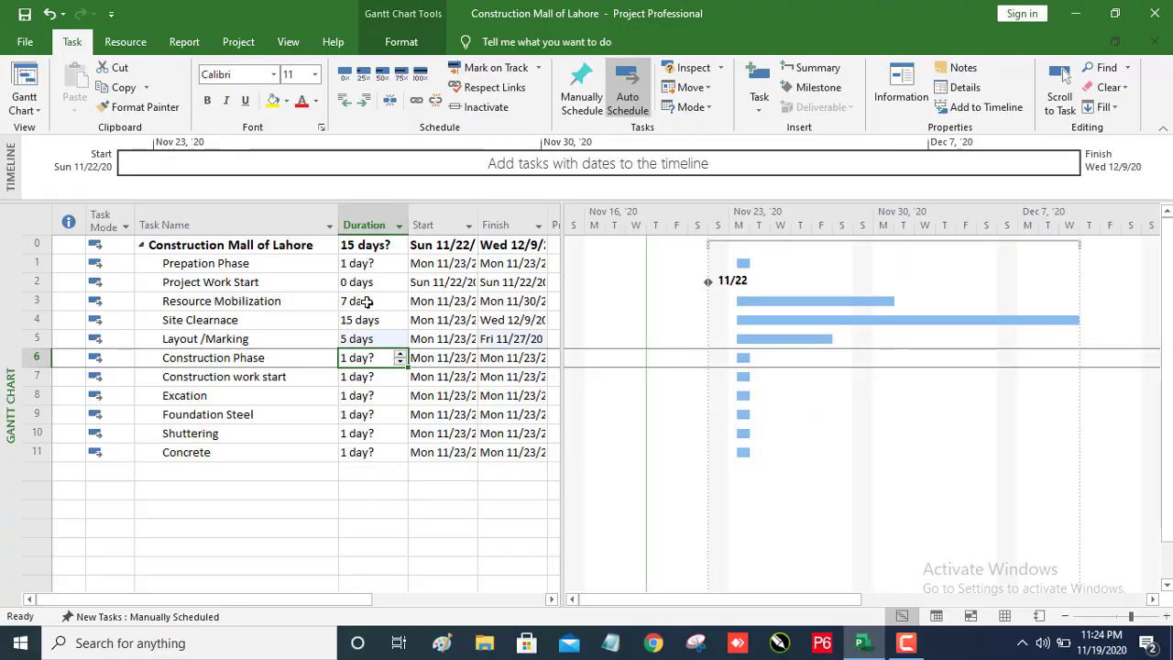
Set the duration of Excation to 10 days and of Foundation Steel to 8 days
{"action": "key", "text": "Down"}
{"action": "key", "text": "Down"}
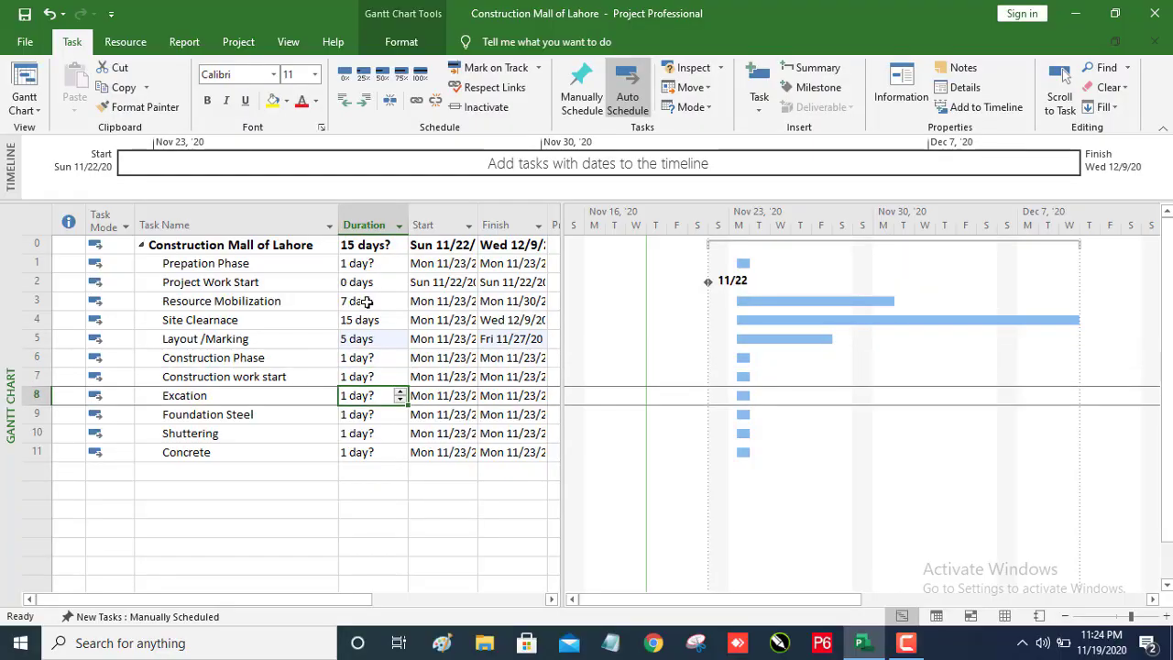
{"action": "key", "text": "F2"}
{"action": "type", "text": "10"}
{"action": "key", "text": "Return"}
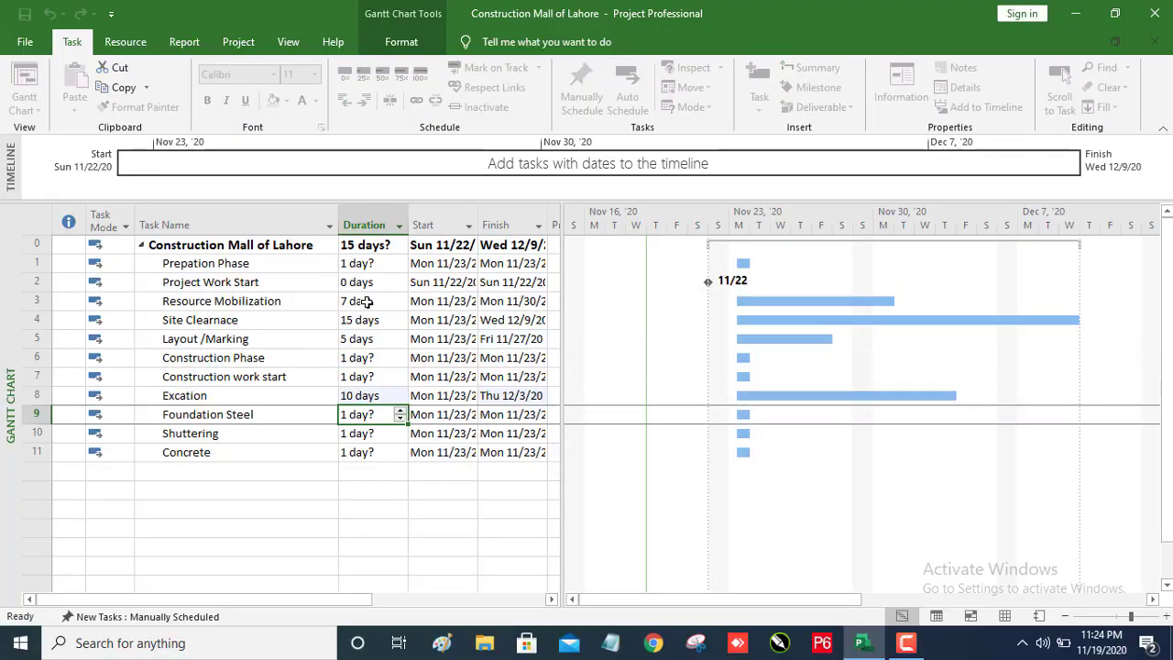
{"action": "type", "text": "8"}
{"action": "key", "text": "Return"}
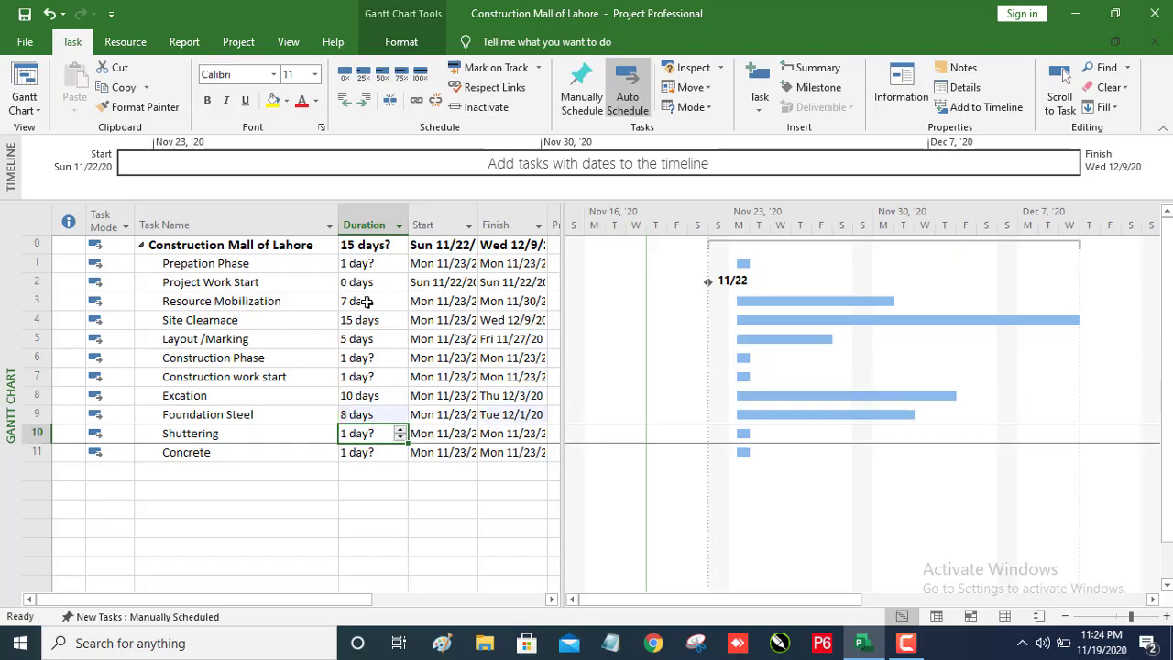
Set the duration of Shuttering to 10 days and of Concrete to 1 day
{"action": "type", "text": "10"}
{"action": "key", "text": "Return"}
{"action": "type", "text": "1"}
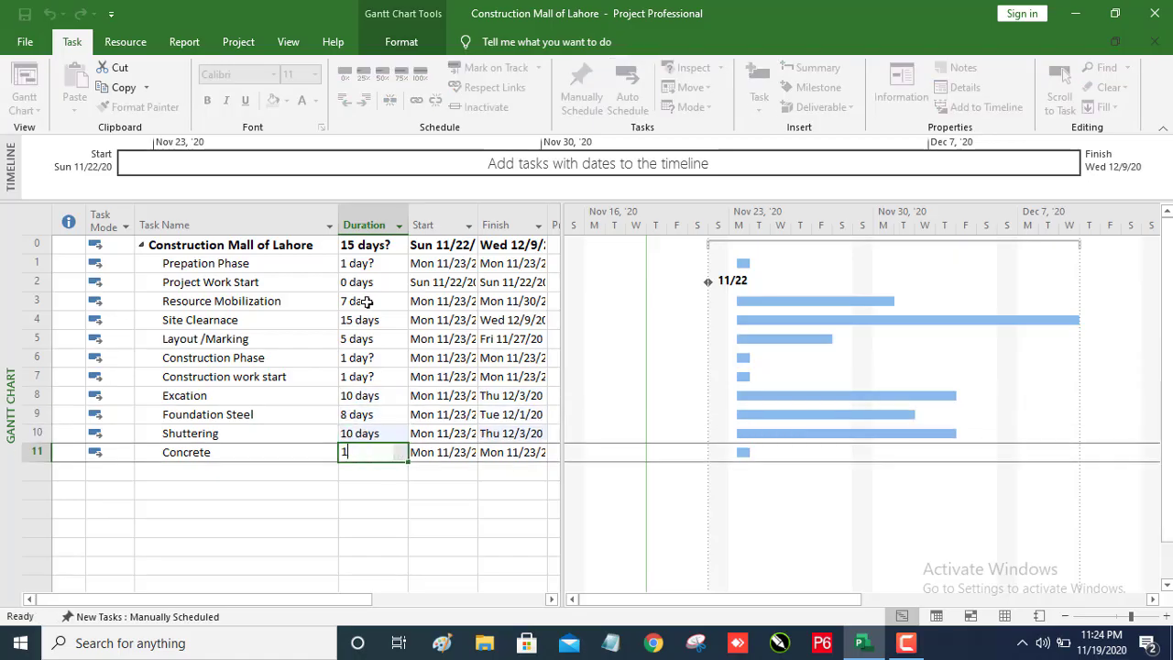
{"action": "key", "text": "Return"}
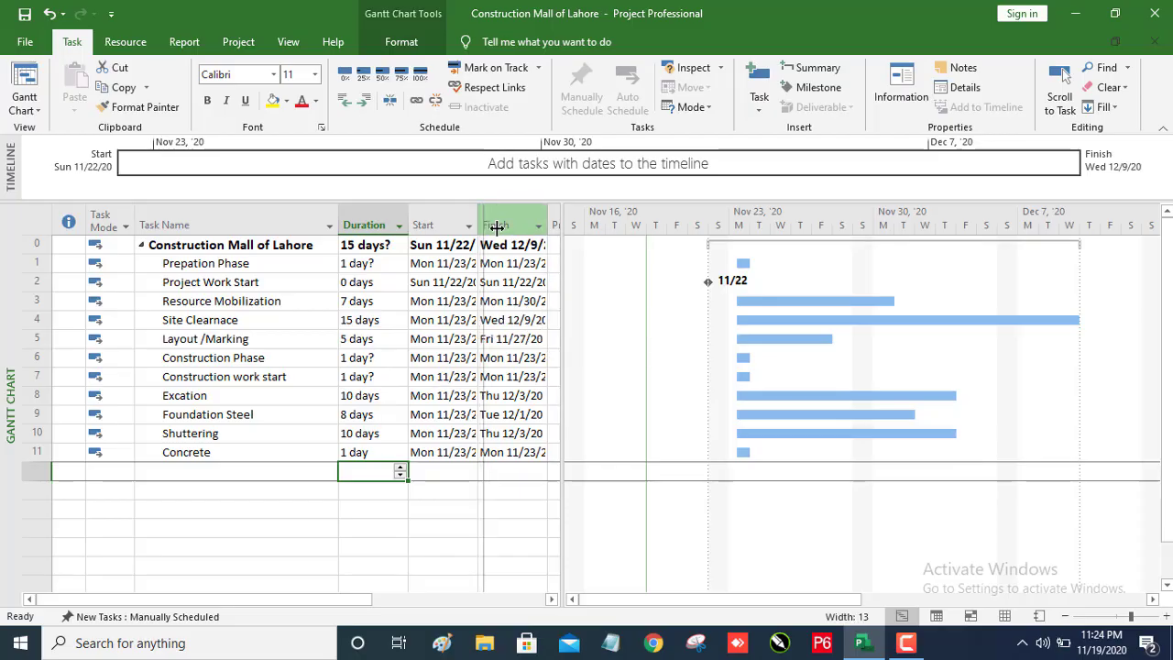
Widen the Start column of the task table enough to fit its full dates
{"action": "left_click_drag", "start_coordinate": [480, 225], "coordinate": [494, 224]}
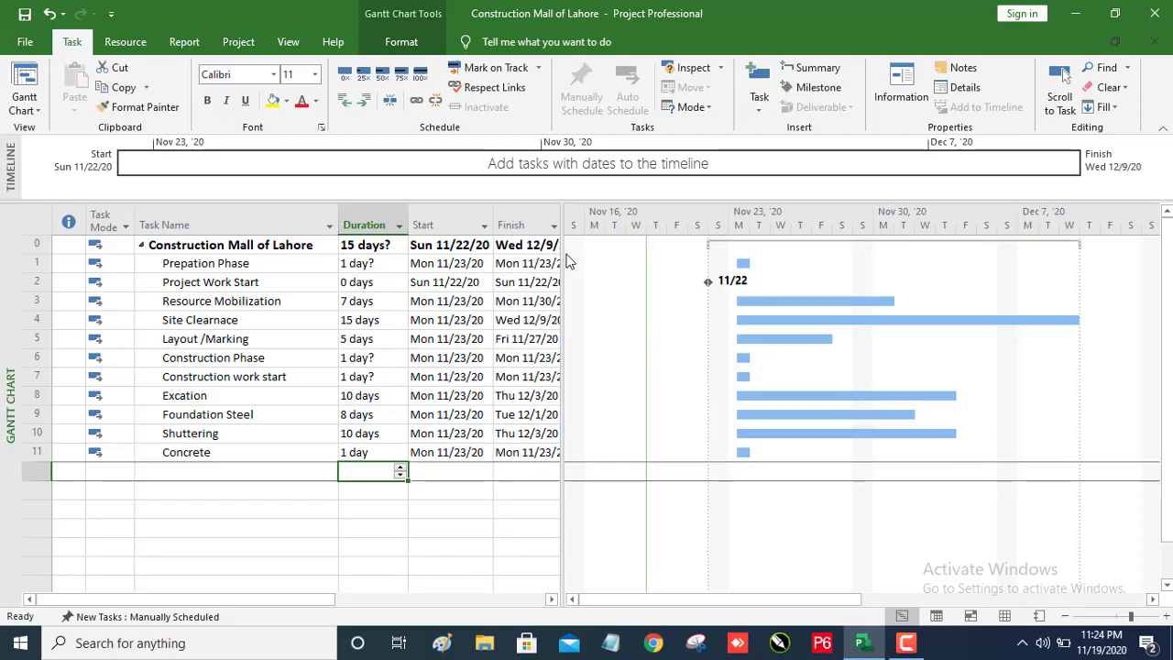